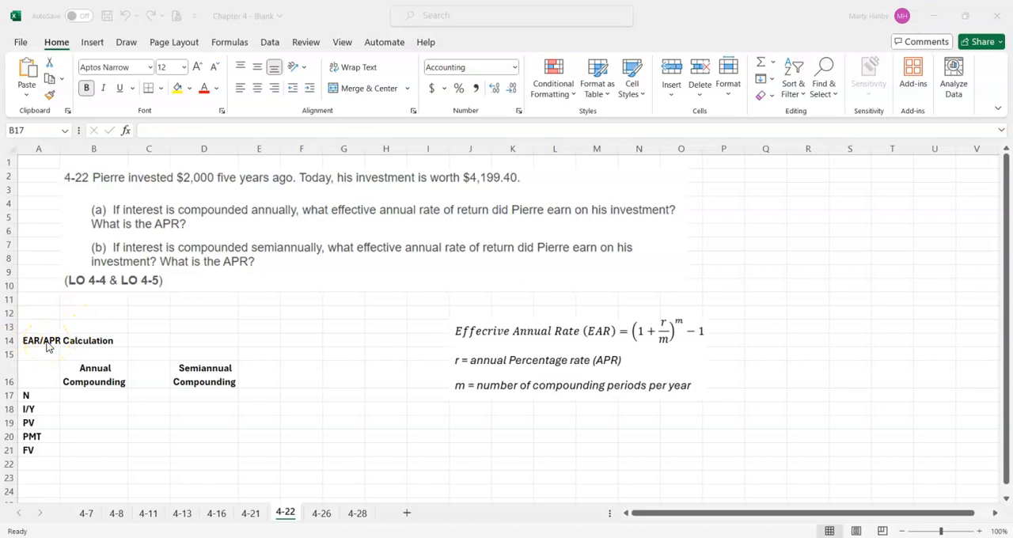
- Enter the annual compounding inputs in column B: N 5, PV -2000, PMT 0 and FV 4199.40
{"action": "left_click", "coordinate": [87, 400]}
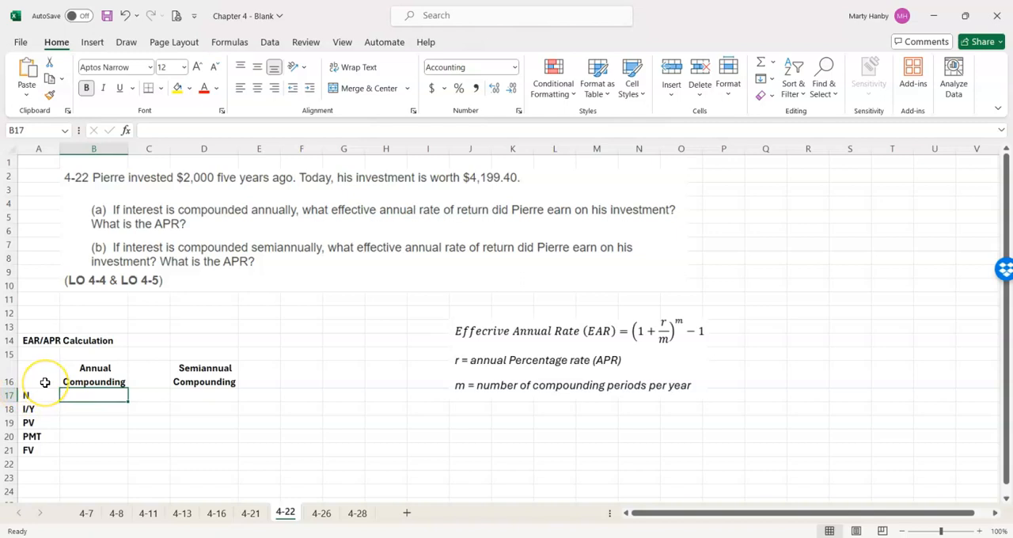
{"action": "type", "text": "5"}
{"action": "key", "text": "Return"}
{"action": "key", "text": "Return"}
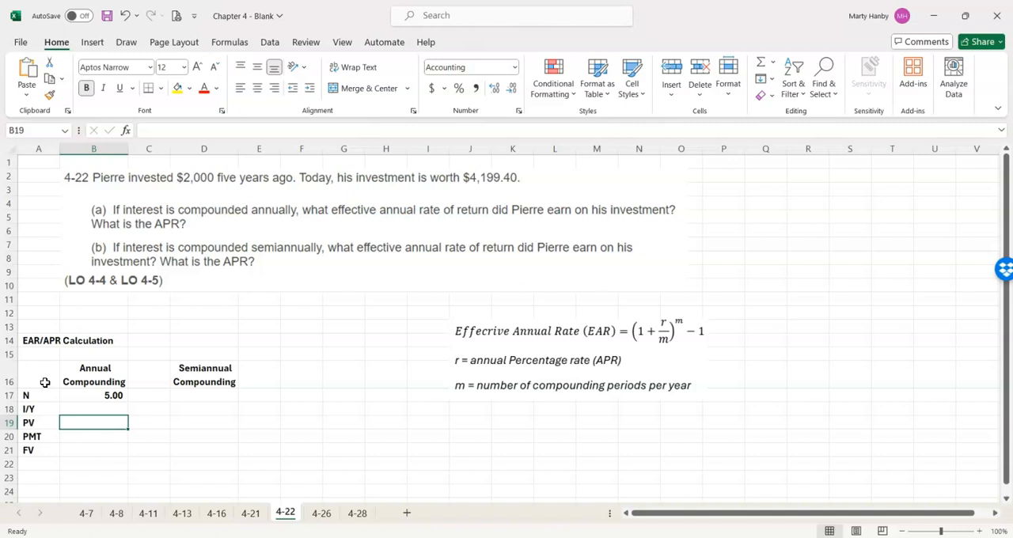
{"action": "type", "text": "-"}
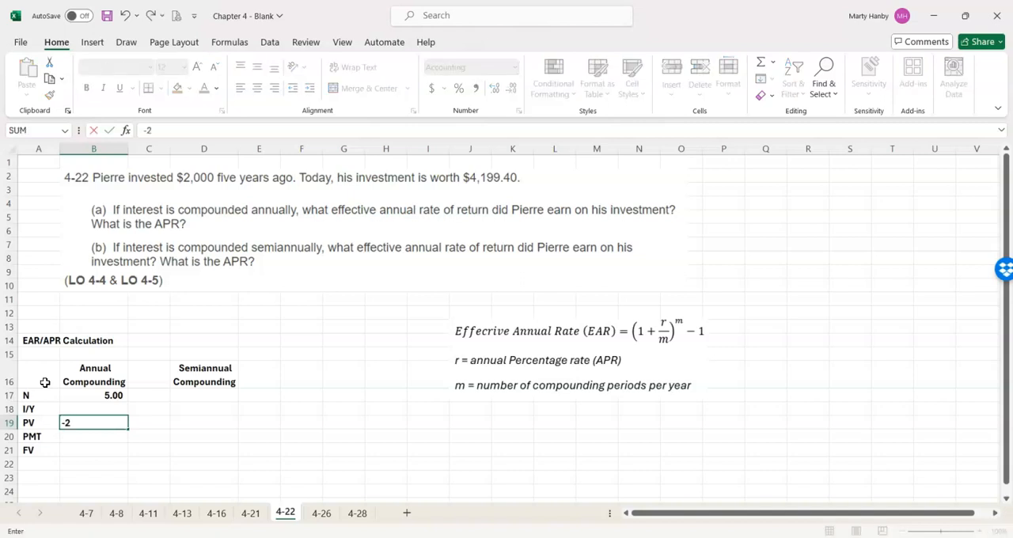
{"action": "type", "text": "2000"}
{"action": "key", "text": "Return"}
{"action": "type", "text": "0"}
{"action": "key", "text": "Return"}
{"action": "type", "text": "4199."}
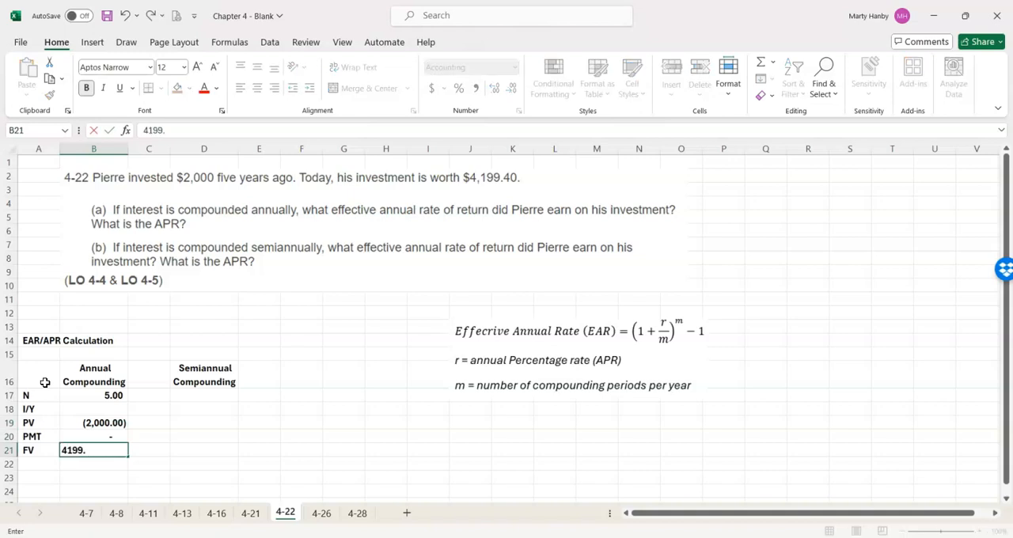
{"action": "key", "text": "Return"}
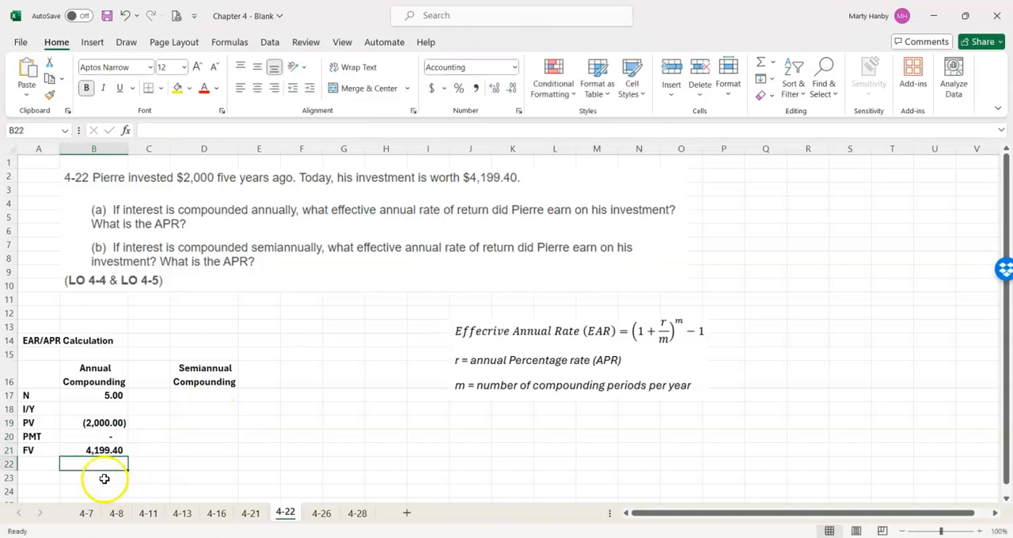
- Calculate the annual compounding I/Y in B18 with the formula =RATE(B17,B20,B19,B21)
{"action": "left_click", "coordinate": [98, 410]}
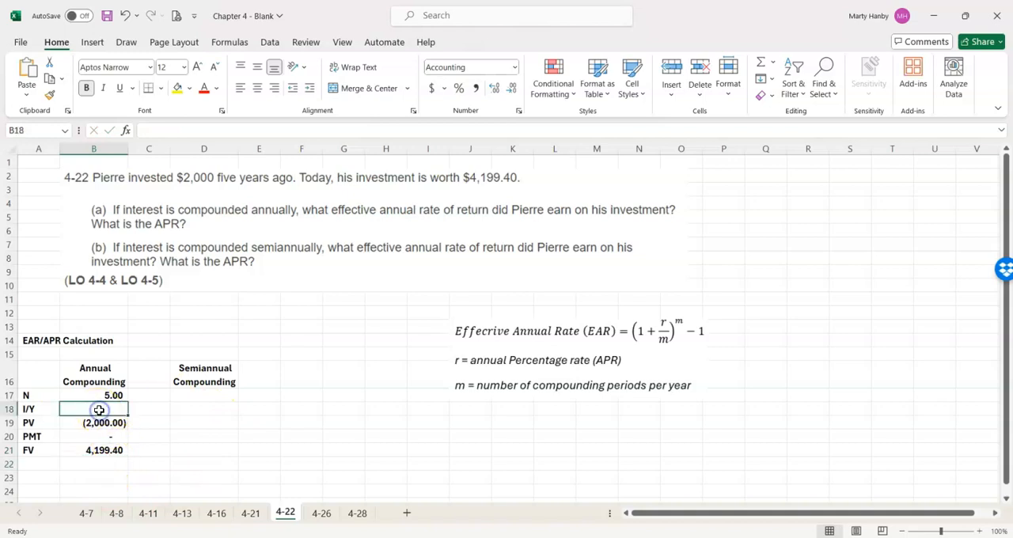
{"action": "type", "text": "=ra"}
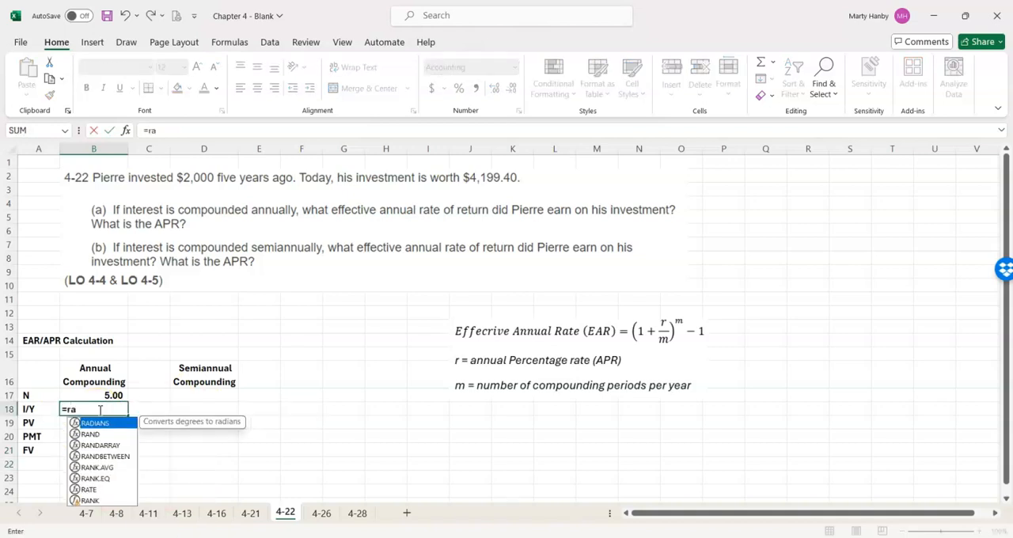
{"action": "type", "text": "te("}
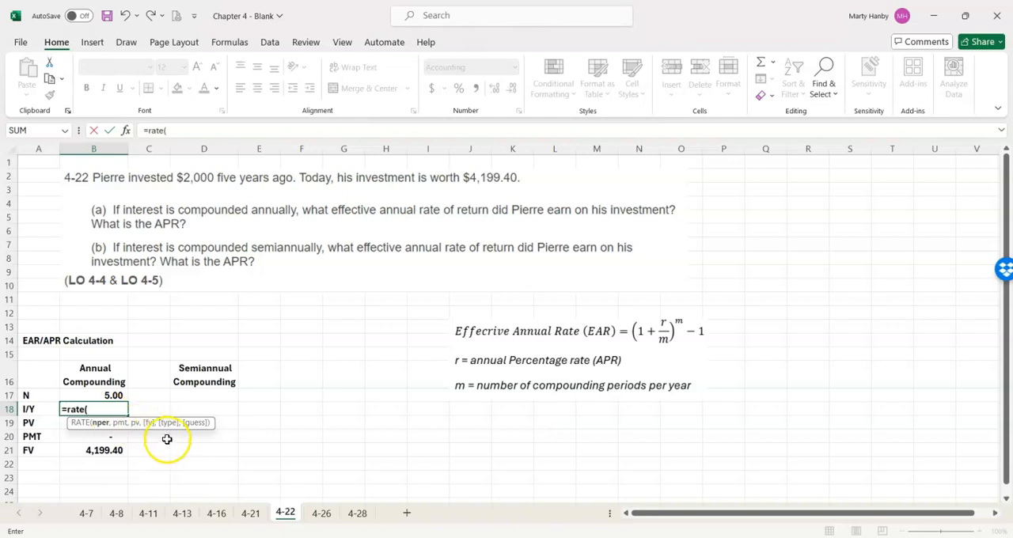
{"action": "left_click", "coordinate": [114, 396]}
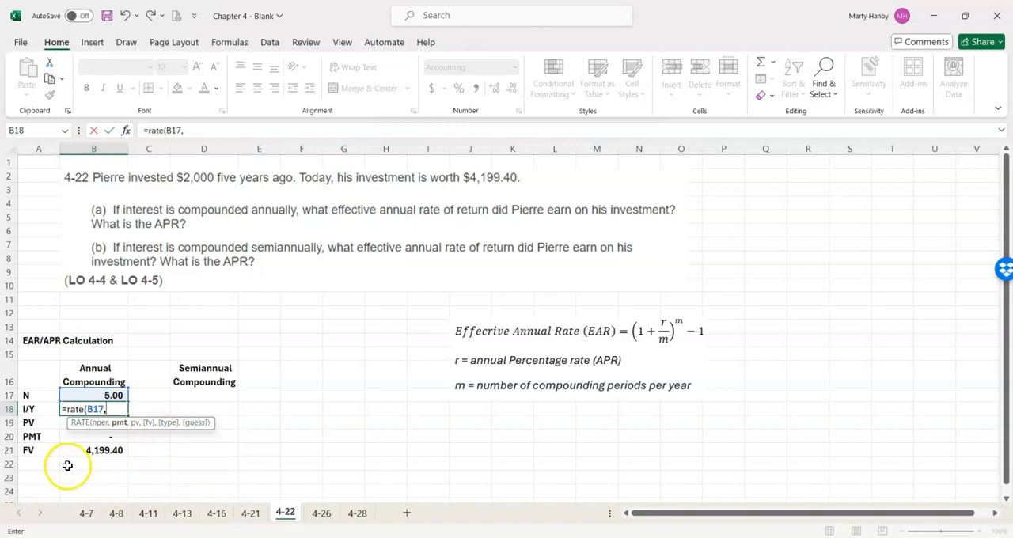
{"action": "left_click", "coordinate": [94, 436]}
{"action": "type", "text": ","}
{"action": "key", "text": "Down"}
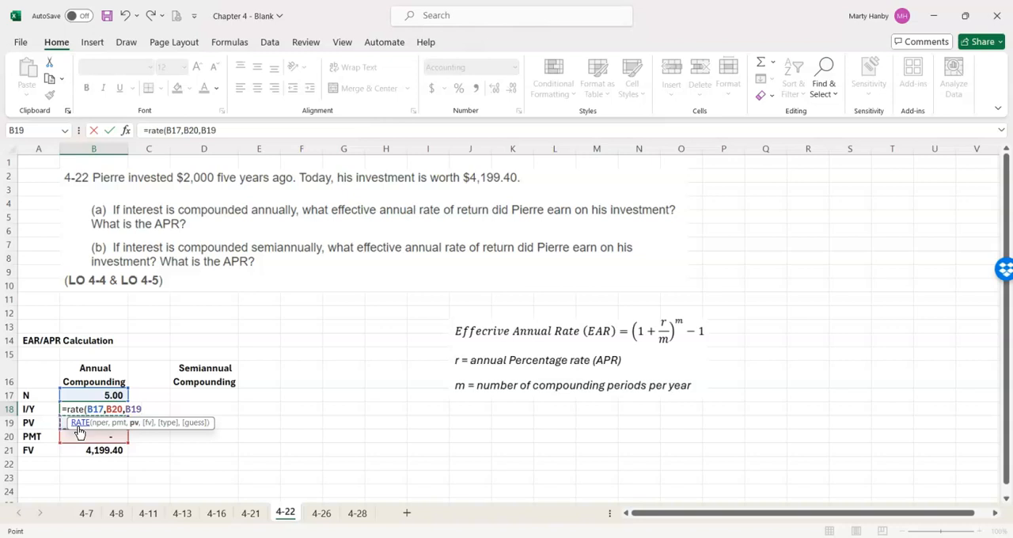
{"action": "type", "text": ","}
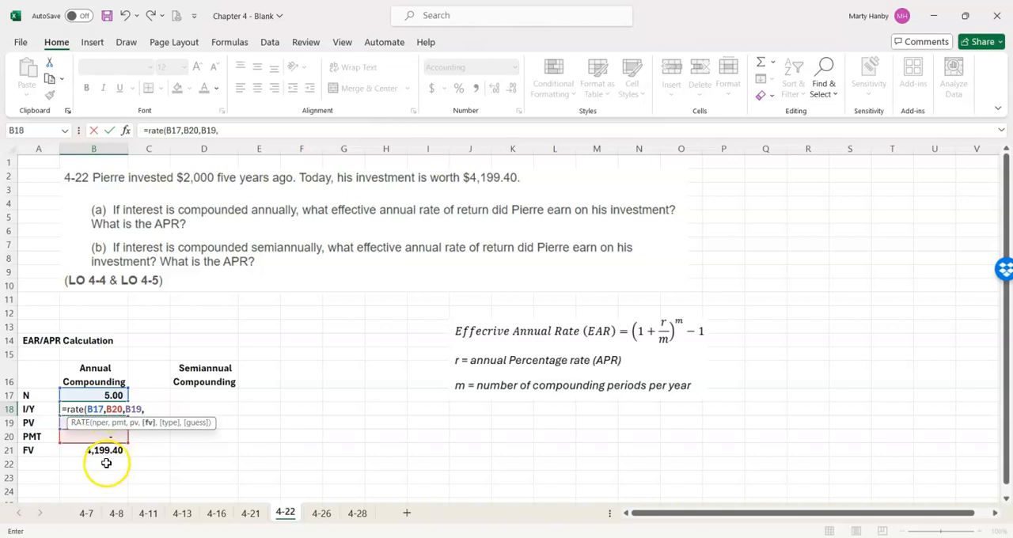
{"action": "left_click", "coordinate": [95, 452]}
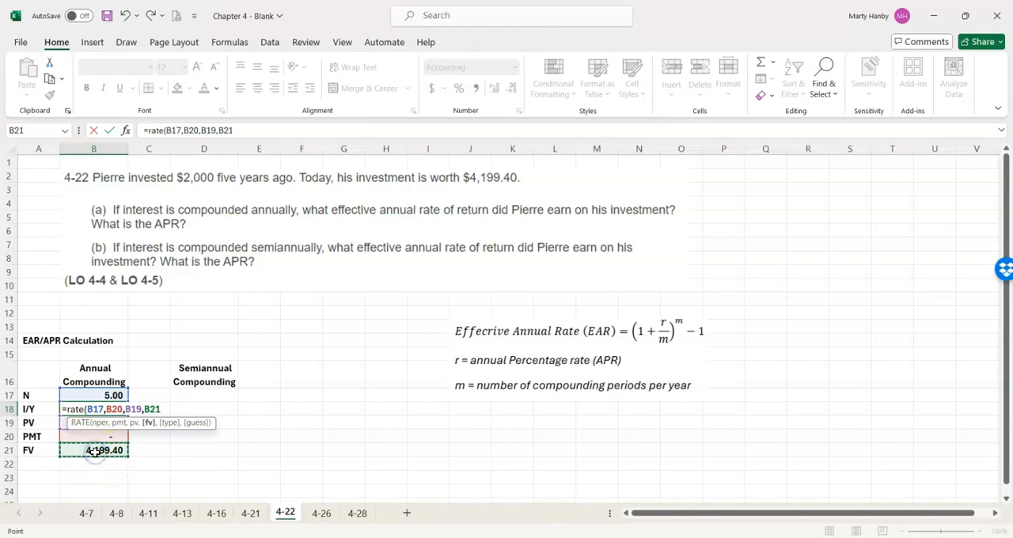
{"action": "type", "text": ")"}
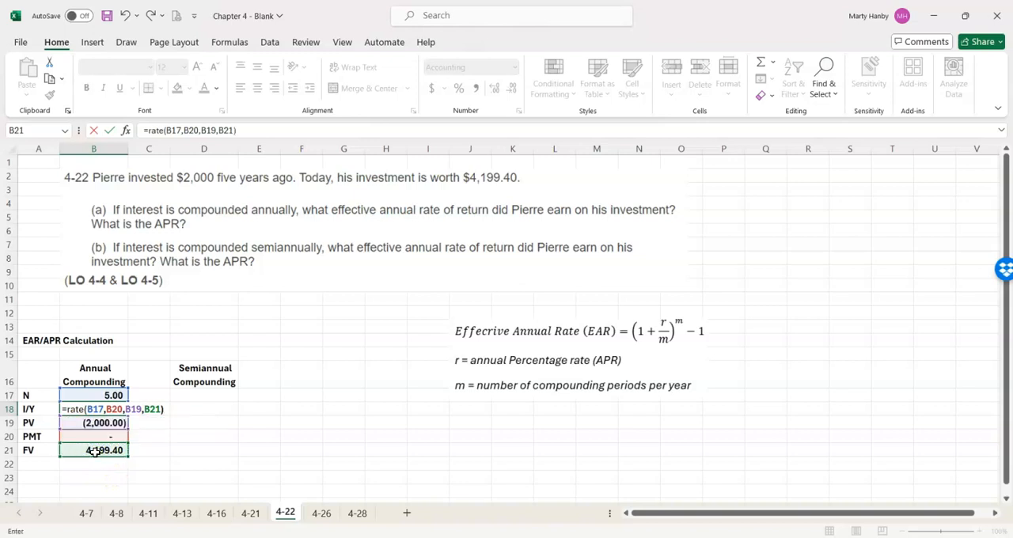
{"action": "key", "text": "Return"}
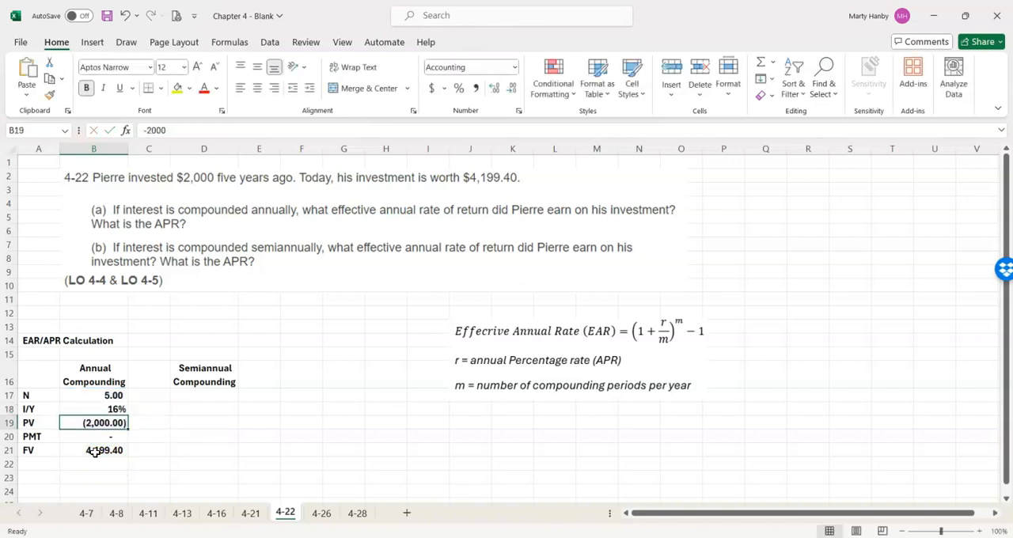
- Format the annual compounding I/Y percentage in B18 to two decimal places
{"action": "left_click", "coordinate": [107, 409]}
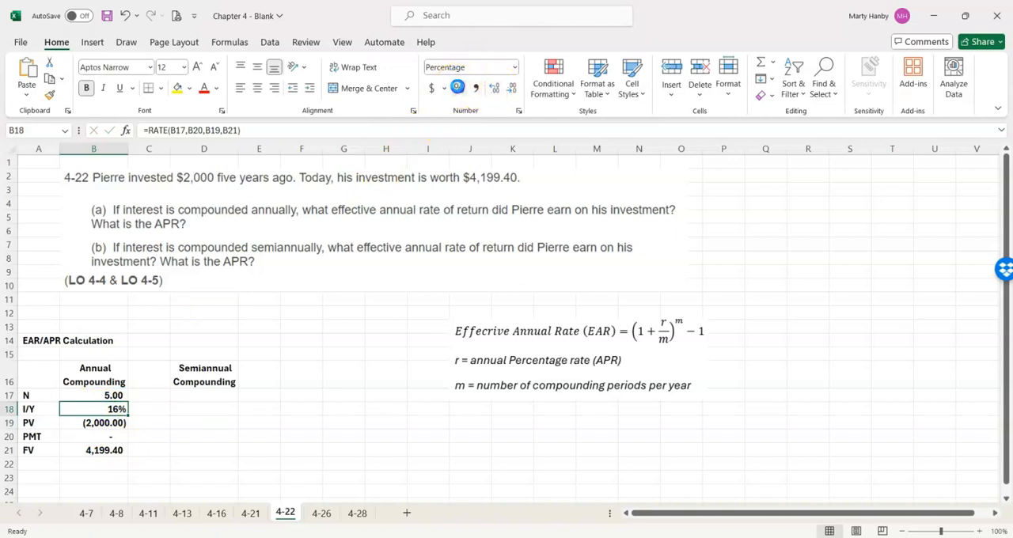
{"action": "left_click", "coordinate": [491, 89]}
{"action": "left_click", "coordinate": [491, 89]}
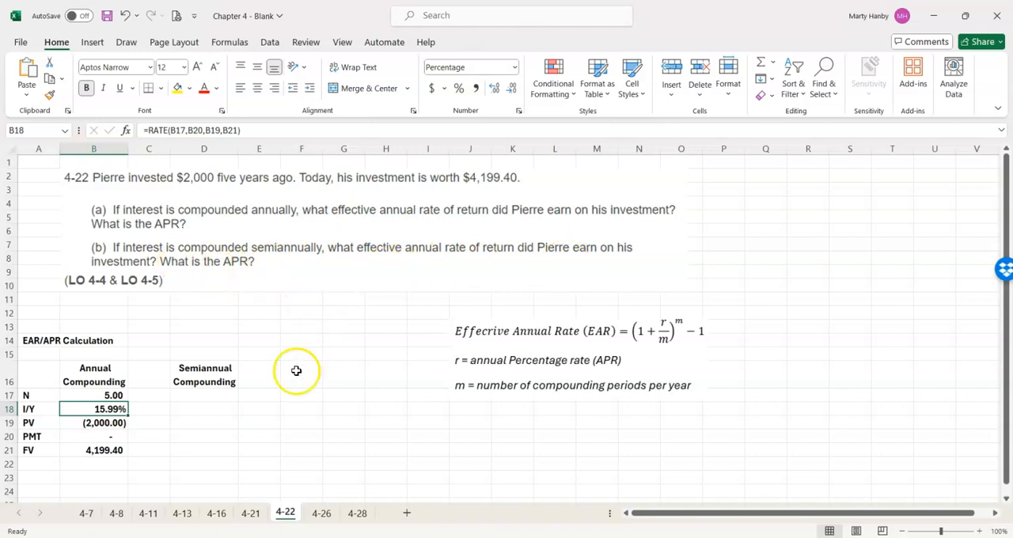
- Set N for semiannual compounding in D17 with the formula =5*2
{"action": "left_click", "coordinate": [202, 395]}
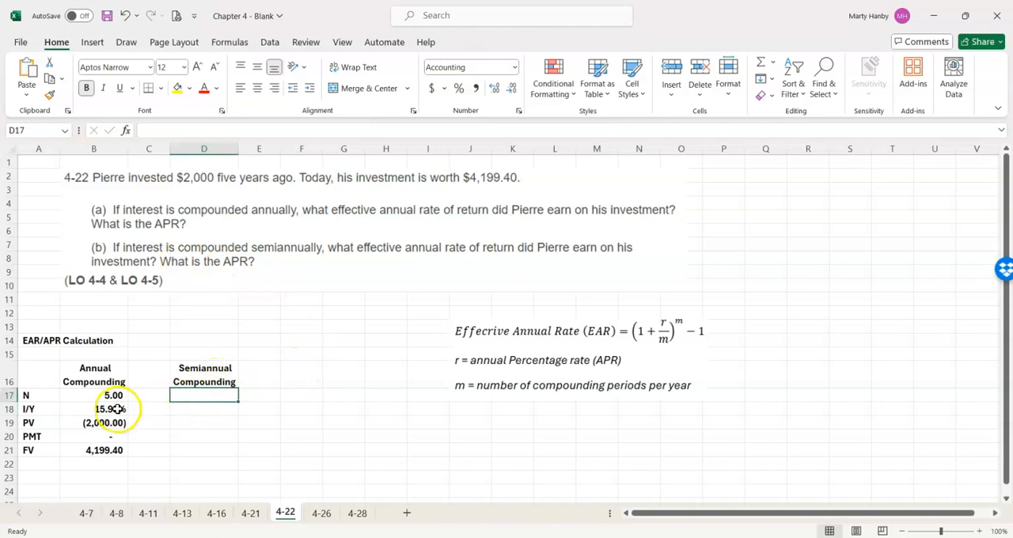
{"action": "type", "text": "5"}
{"action": "key", "text": "Return"}
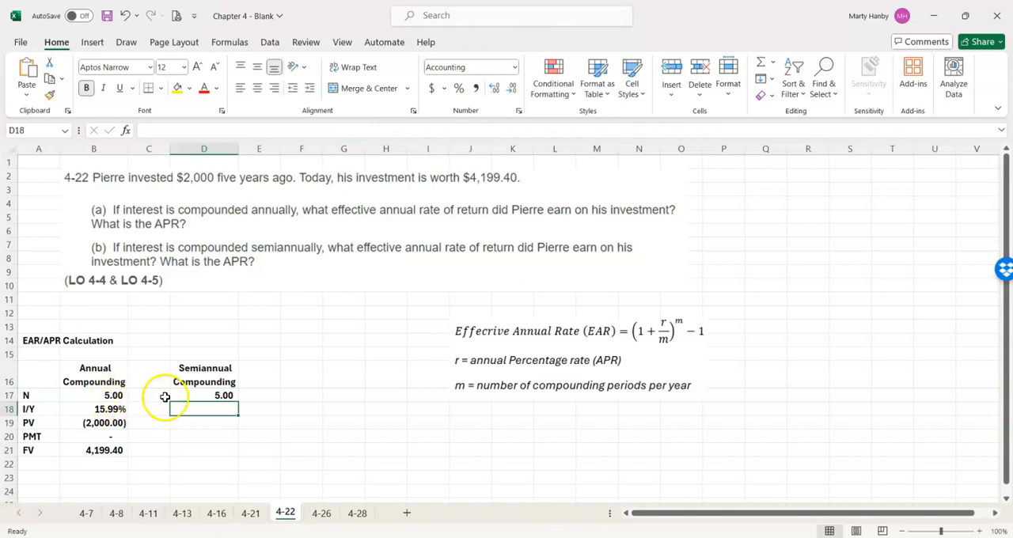
{"action": "left_click", "coordinate": [204, 394]}
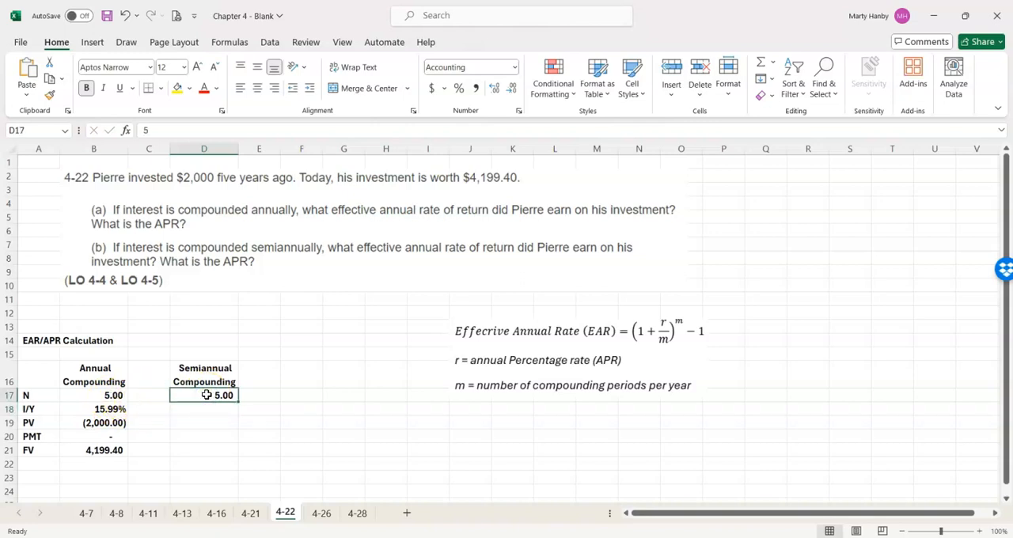
{"action": "type", "text": "=5*2"}
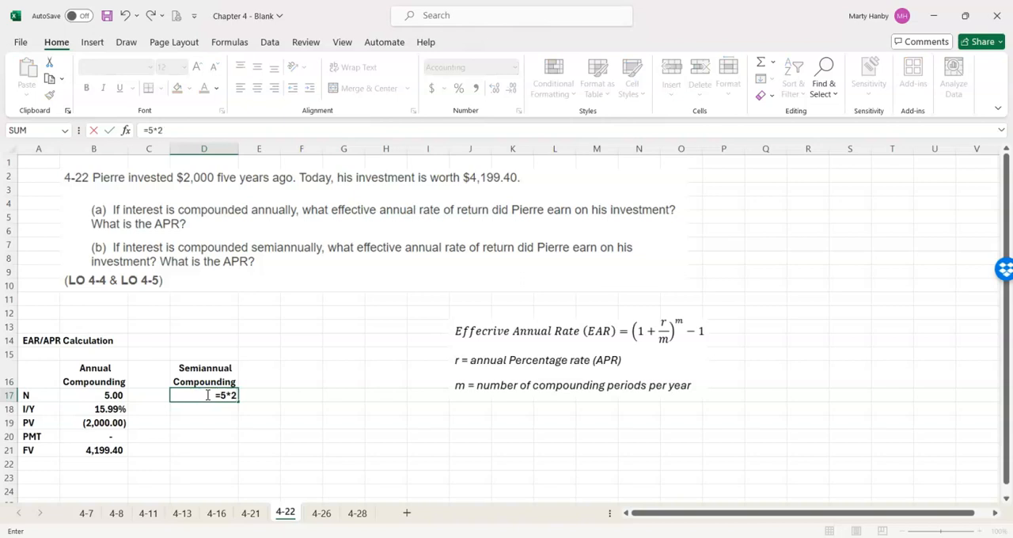
{"action": "key", "text": "Return"}
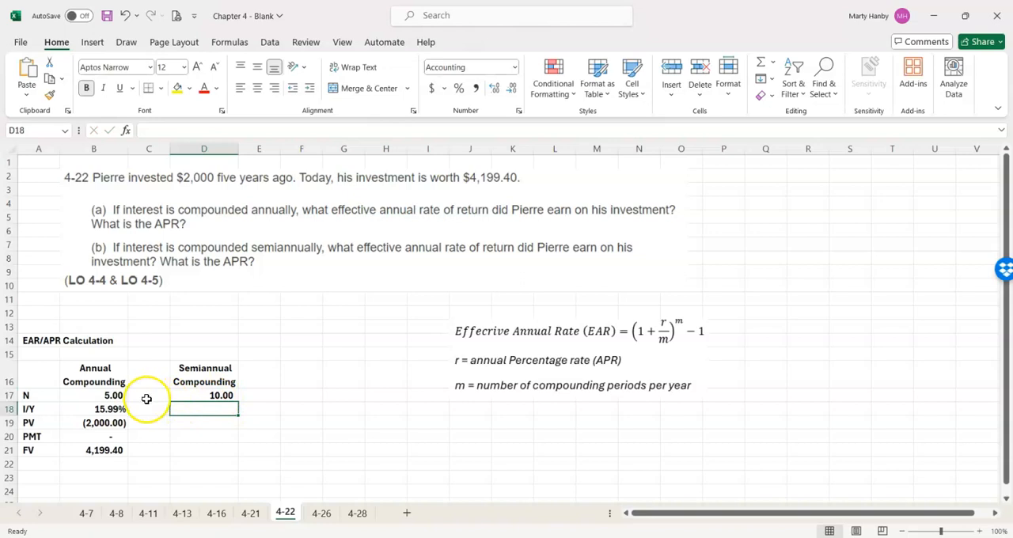
- Copy the annual PV, PMT and FV values from B19:B21 into the semiannual column at D19:D21
{"action": "left_click_drag", "start_coordinate": [105, 422], "coordinate": [105, 450]}
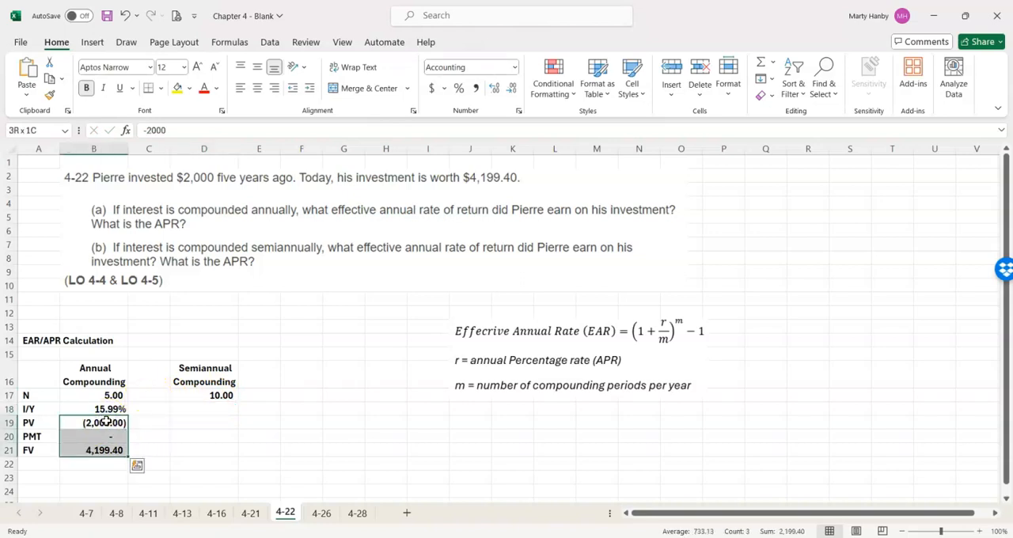
{"action": "key", "text": "ctrl+c"}
{"action": "key", "text": "Down"}
{"action": "key", "text": "Down"}
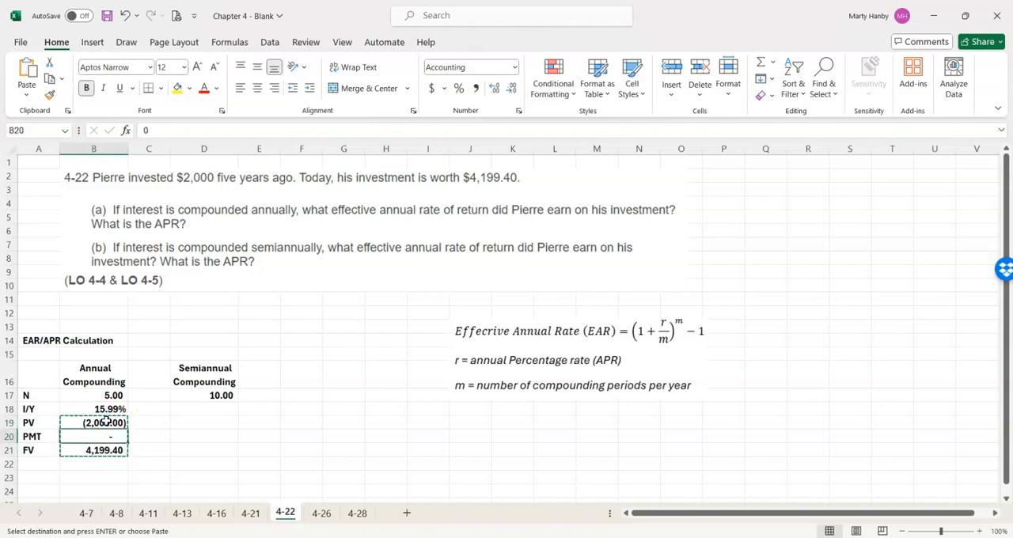
{"action": "key", "text": "Up"}
{"action": "key", "text": "Right"}
{"action": "key", "text": "Right"}
{"action": "key", "text": "Up"}
{"action": "key", "text": "ctrl+v"}
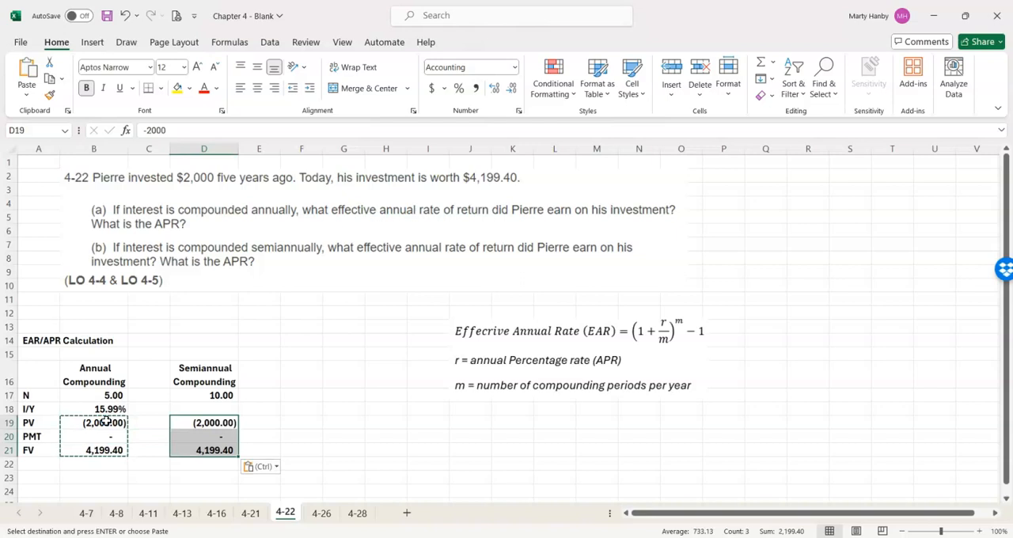
- Try to calculate the semiannual I/Y in D18 with =RATE(D17,D20,D19,D21) and review its function arguments
{"action": "left_click", "coordinate": [195, 410]}
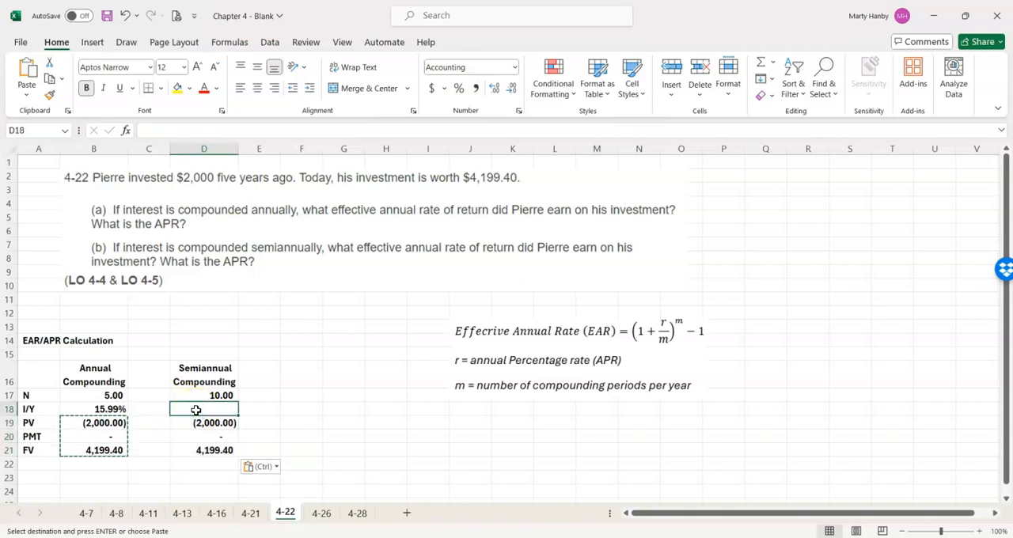
{"action": "type", "text": "=r"}
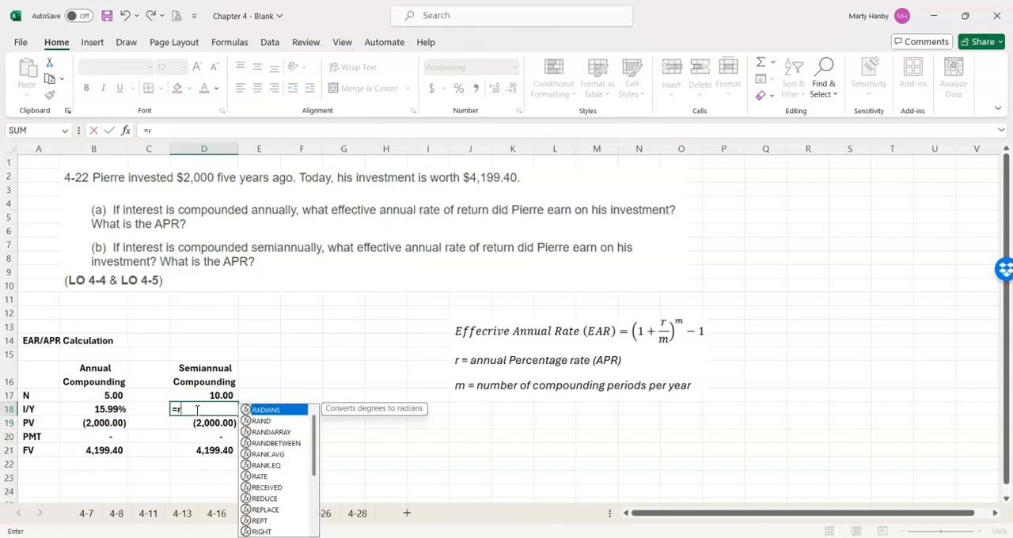
{"action": "type", "text": "ate("}
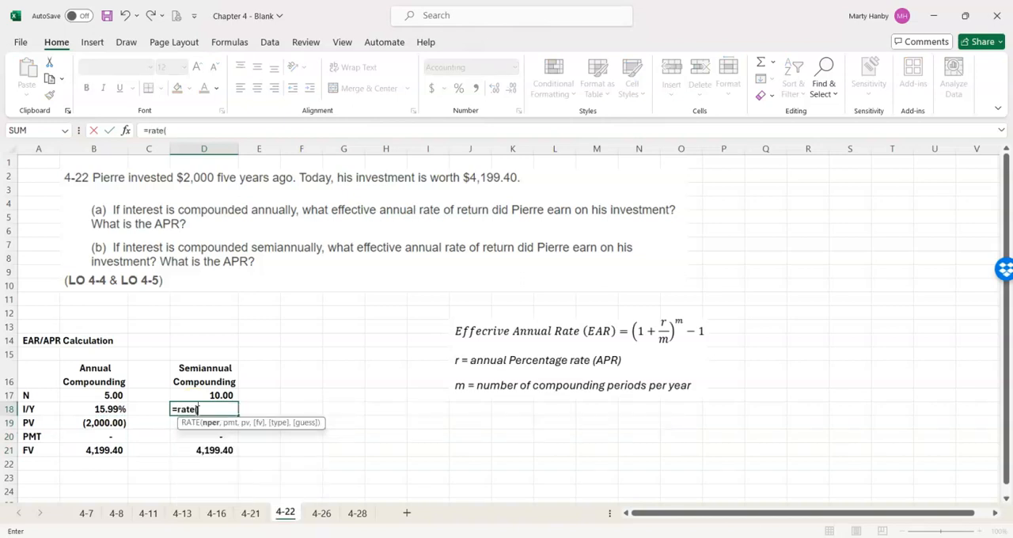
{"action": "left_click", "coordinate": [216, 394]}
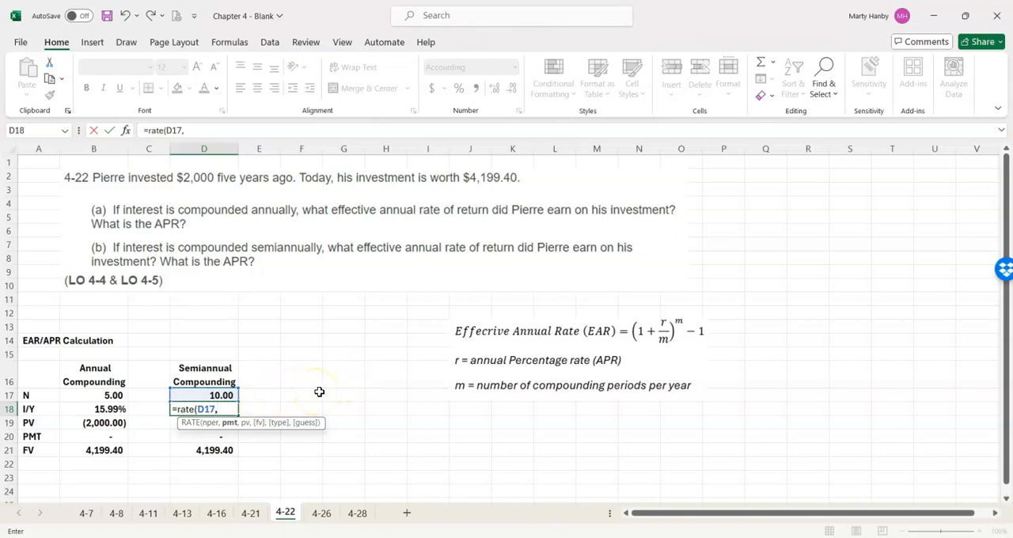
{"action": "left_click", "coordinate": [229, 440]}
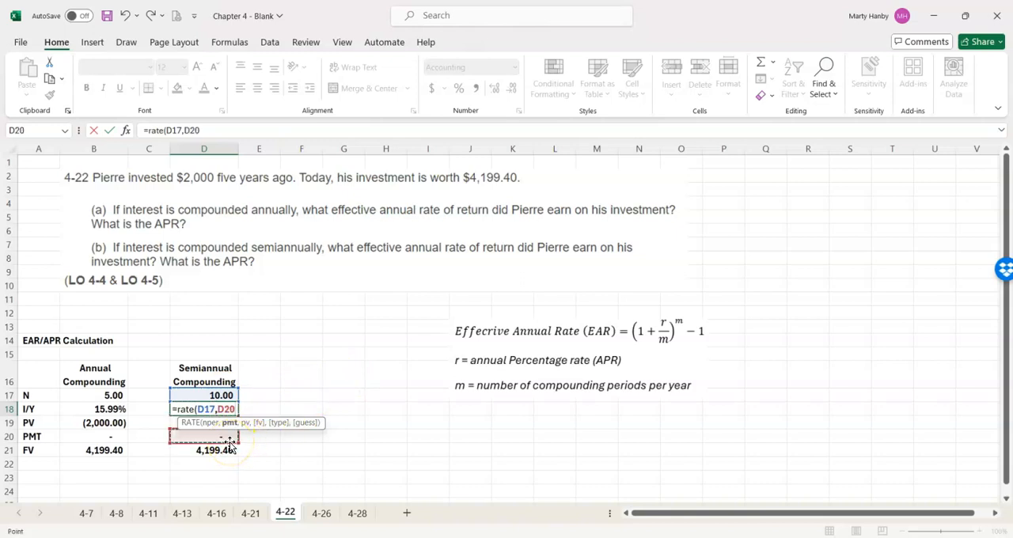
{"action": "type", "text": ","}
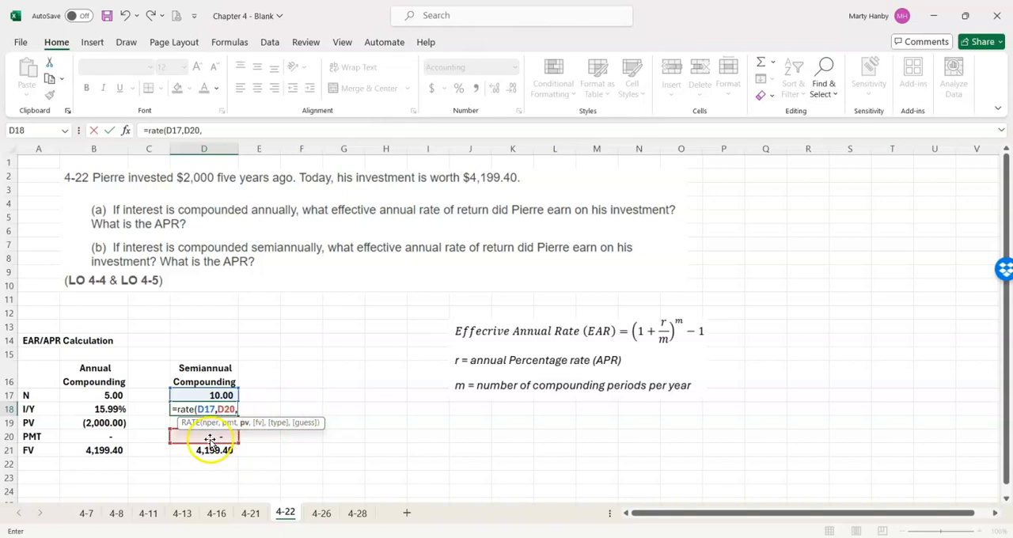
{"action": "left_click", "coordinate": [169, 426]}
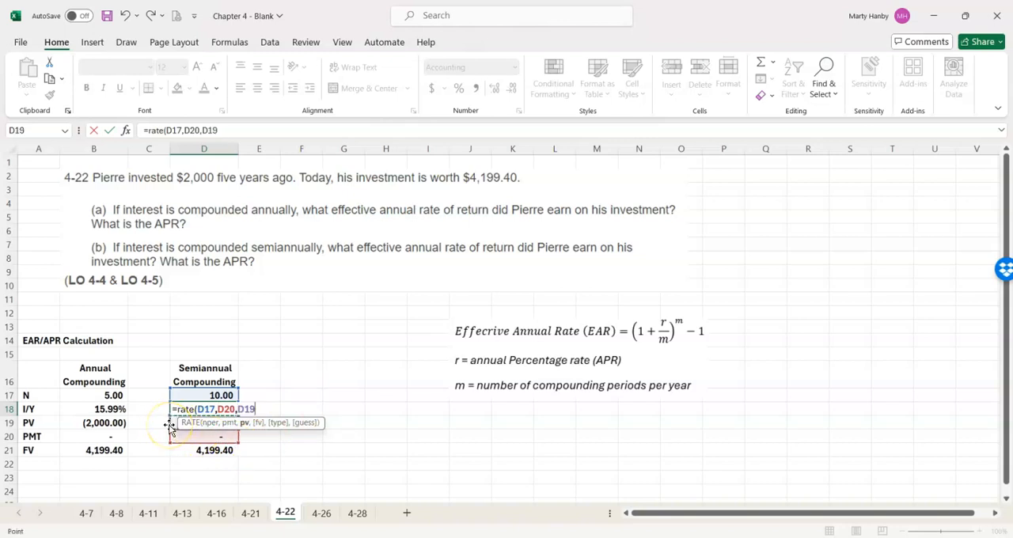
{"action": "type", "text": ","}
{"action": "left_click", "coordinate": [205, 451]}
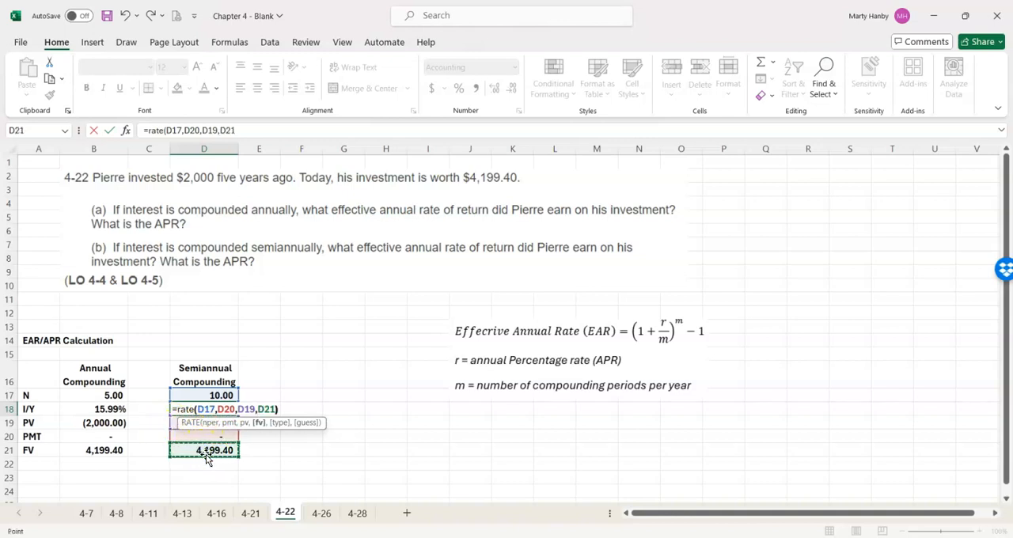
{"action": "type", "text": ")"}
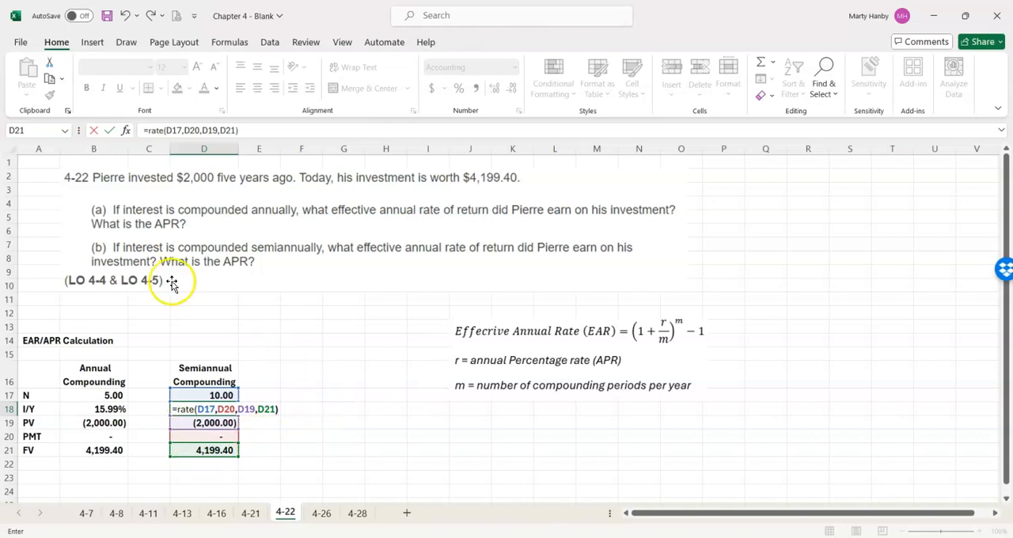
{"action": "left_click", "coordinate": [126, 131]}
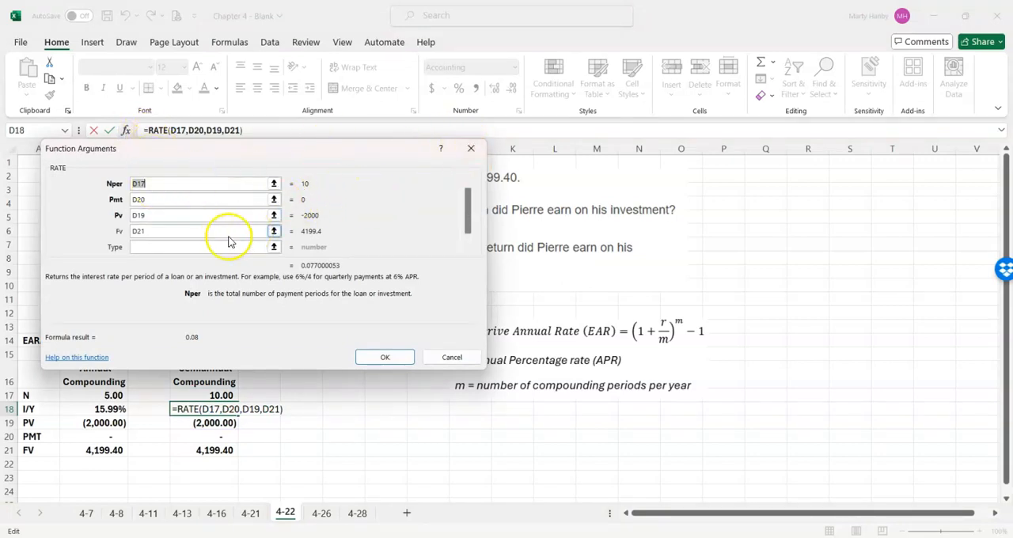
{"action": "left_click", "coordinate": [470, 150]}
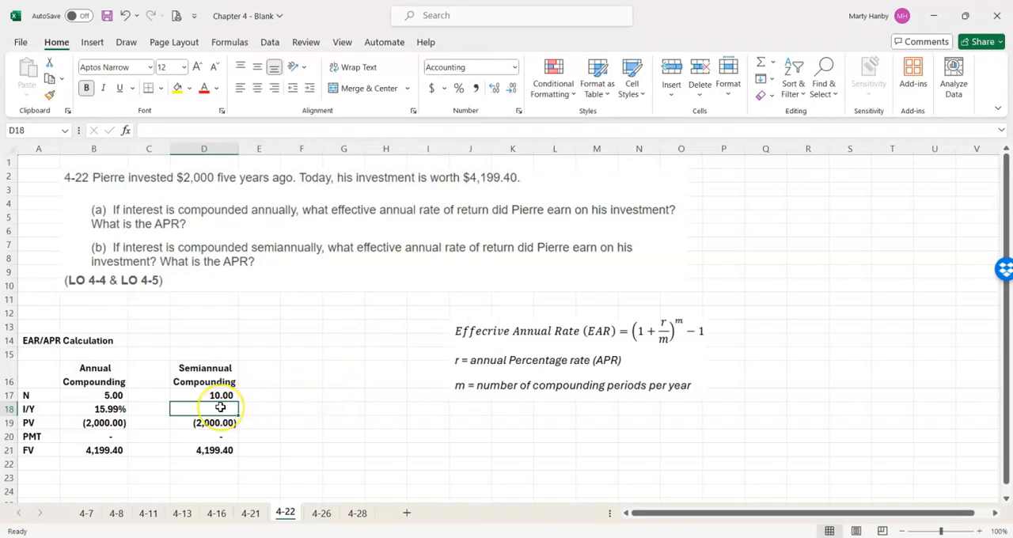
- Calculate the semiannual I/Y in D18 with the formula =RATE(D17,D20,D19,D21)
{"action": "type", "text": "=rate"}
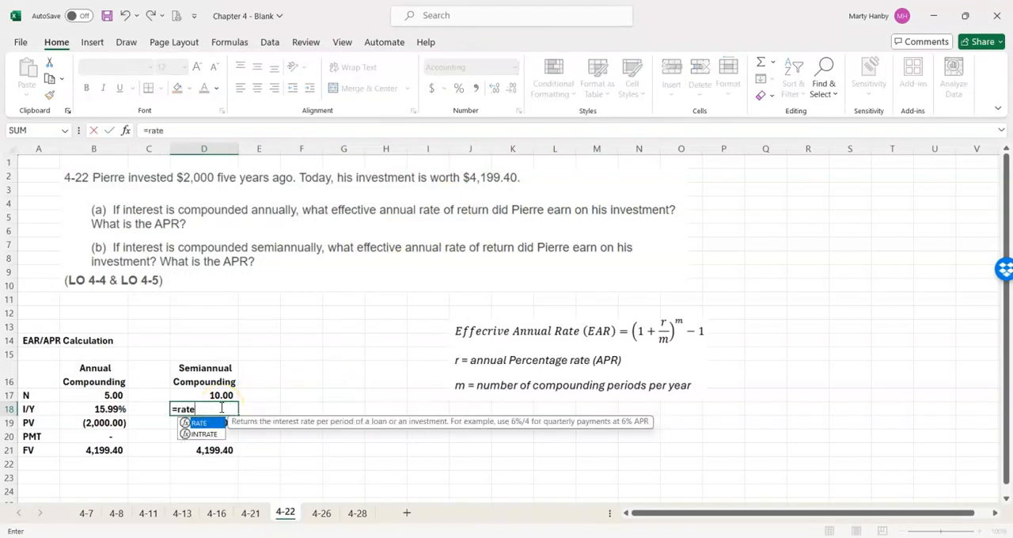
{"action": "type", "text": "("}
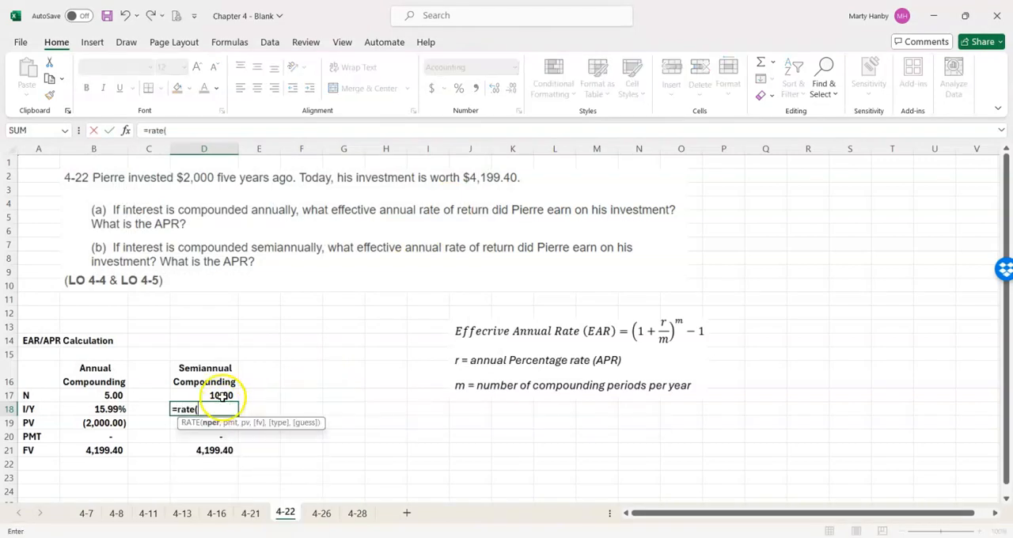
{"action": "left_click", "coordinate": [222, 395]}
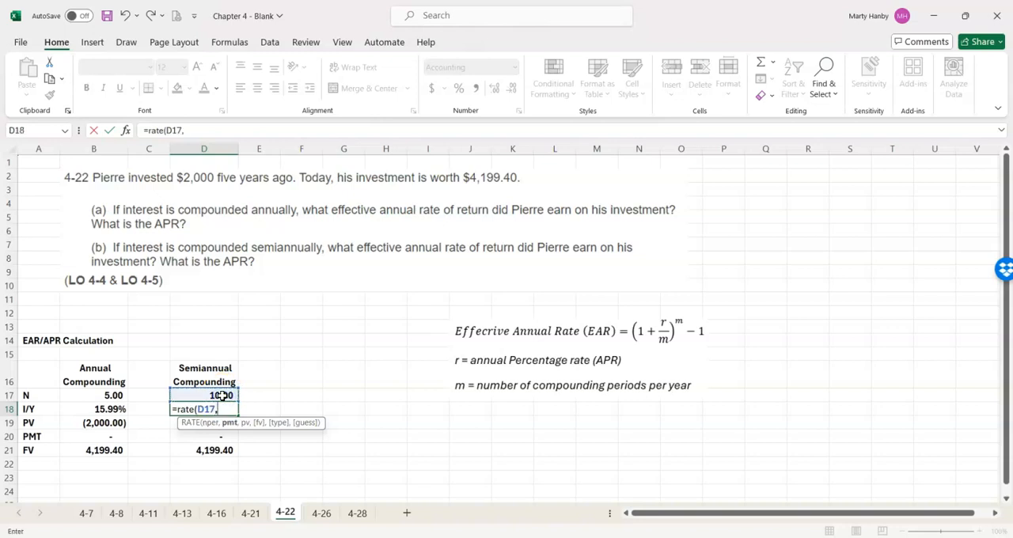
{"action": "type", "text": ","}
{"action": "key", "text": "Down"}
{"action": "type", "text": ","}
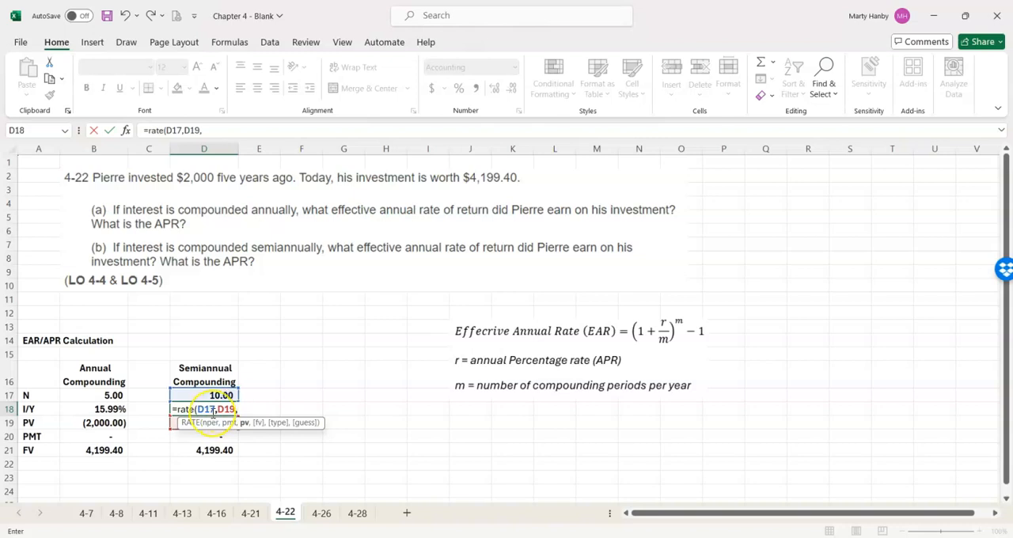
{"action": "key", "text": "BackSpace"}
{"action": "key", "text": "BackSpace"}
{"action": "key", "text": "BackSpace"}
{"action": "key", "text": "BackSpace"}
{"action": "key", "text": "Down"}
{"action": "key", "text": "Down"}
{"action": "type", "text": ","}
{"action": "key", "text": "Down"}
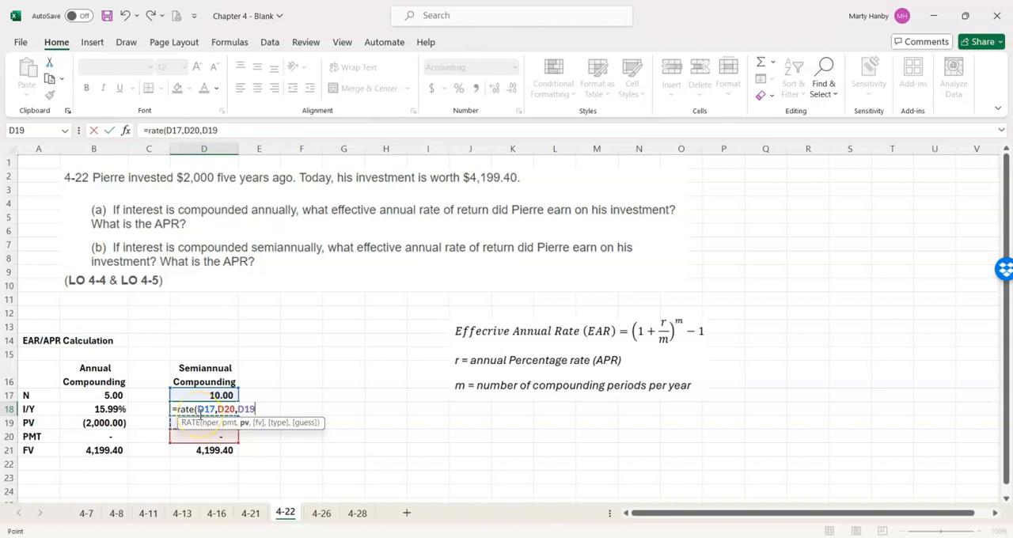
{"action": "type", "text": ","}
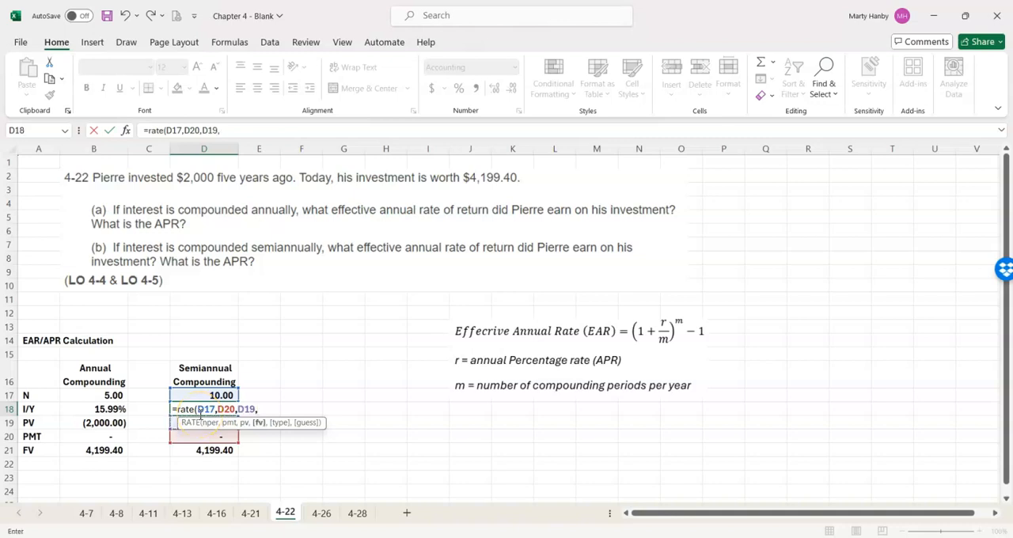
{"action": "left_click", "coordinate": [210, 449]}
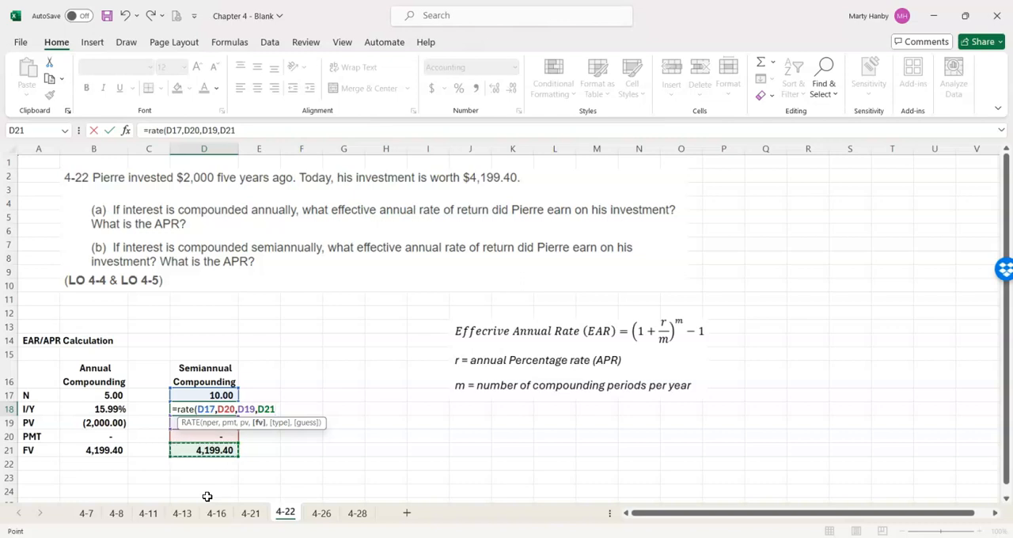
{"action": "type", "text": ")"}
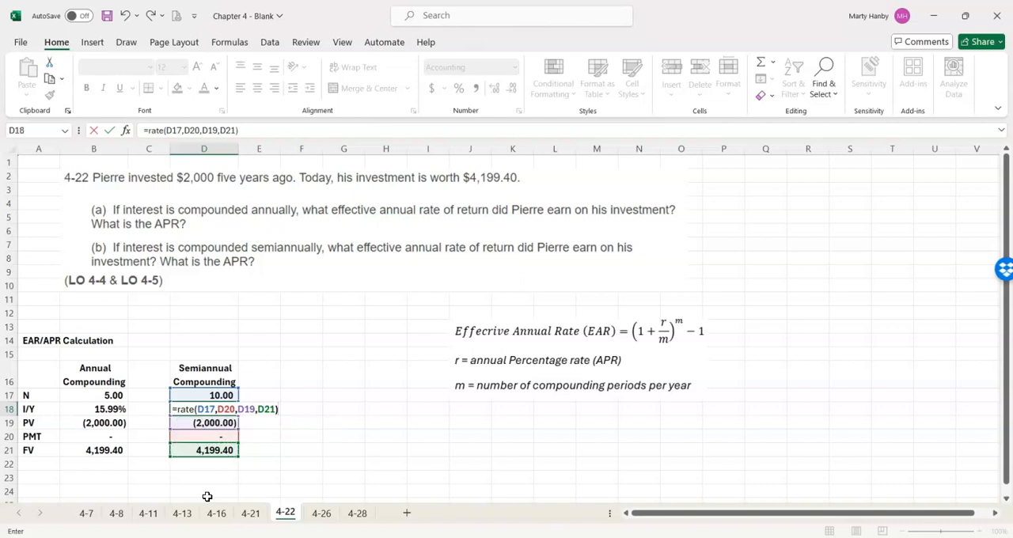
{"action": "key", "text": "Return"}
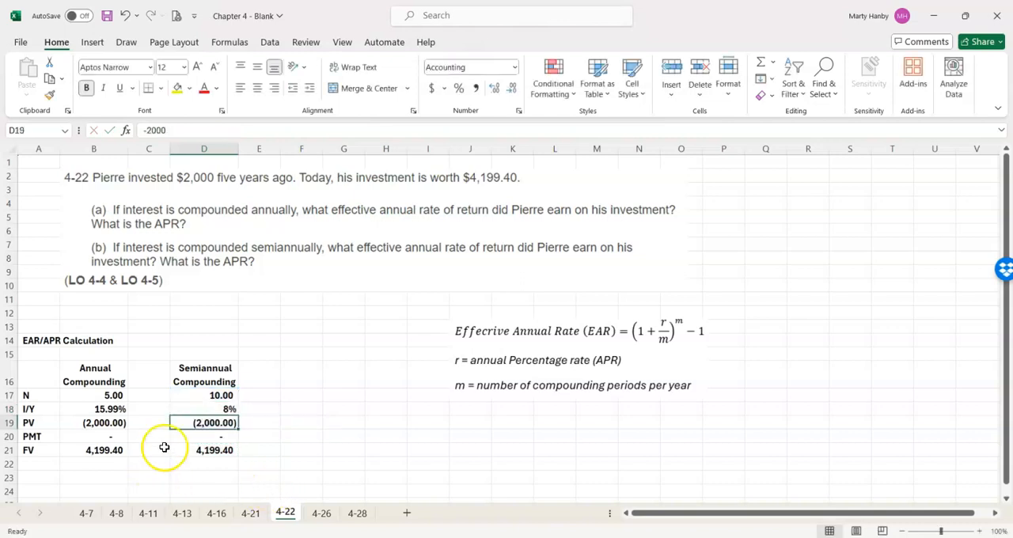
- Show the semiannual I/Y percentage in D18 with two decimal places
{"action": "left_click", "coordinate": [219, 409]}
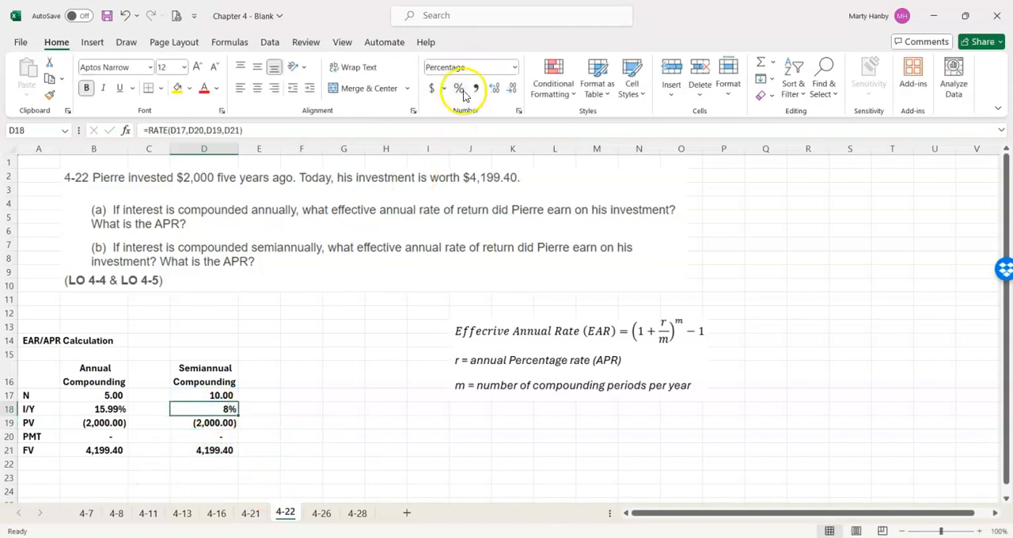
{"action": "left_click", "coordinate": [494, 88]}
{"action": "left_click", "coordinate": [494, 88]}
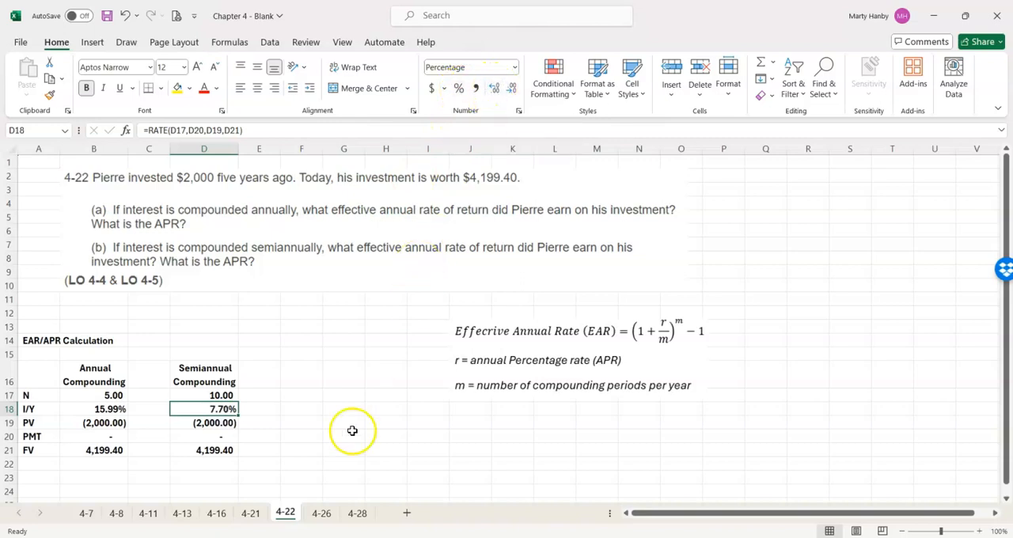
- Label E17 as APR and calculate the semiannual APR below it in E18 with =D18*2
{"action": "left_click", "coordinate": [257, 394]}
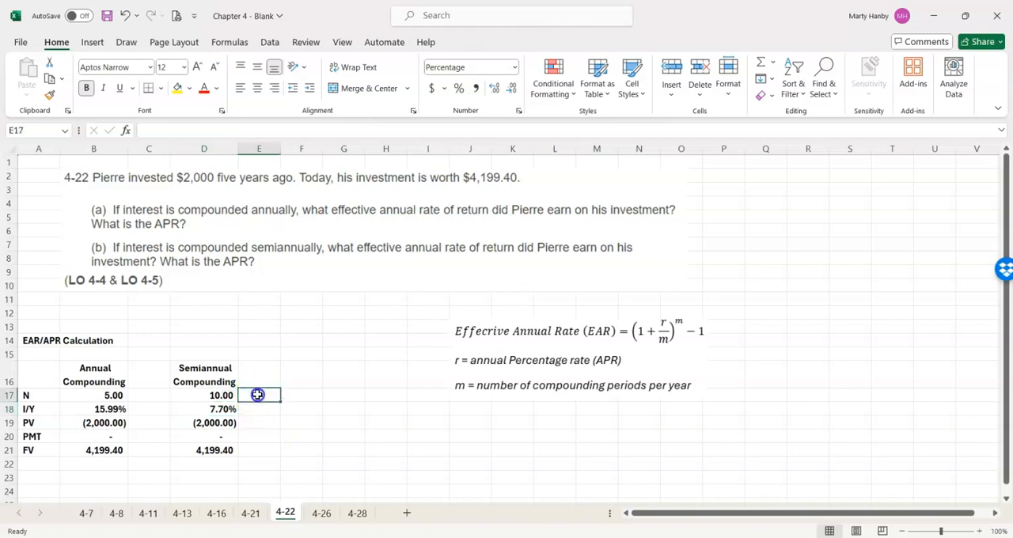
{"action": "type", "text": "APR"}
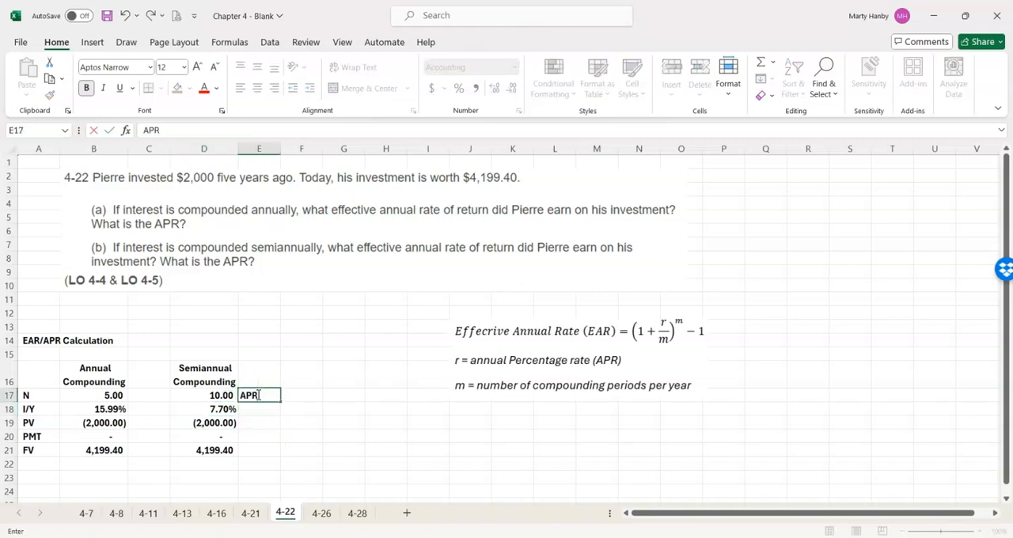
{"action": "key", "text": "Return"}
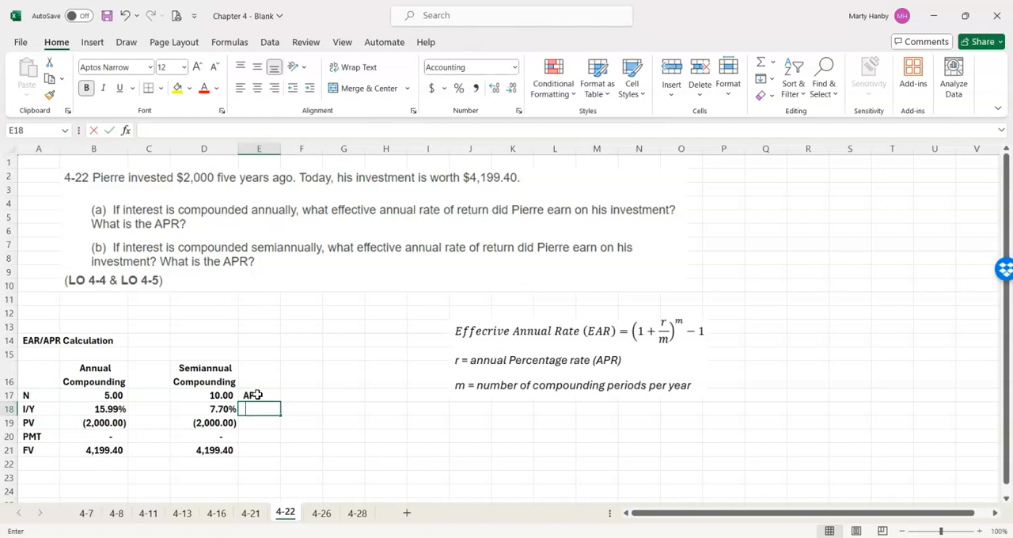
{"action": "type", "text": "="}
{"action": "key", "text": "Left"}
{"action": "type", "text": "*2"}
{"action": "key", "text": "Return"}
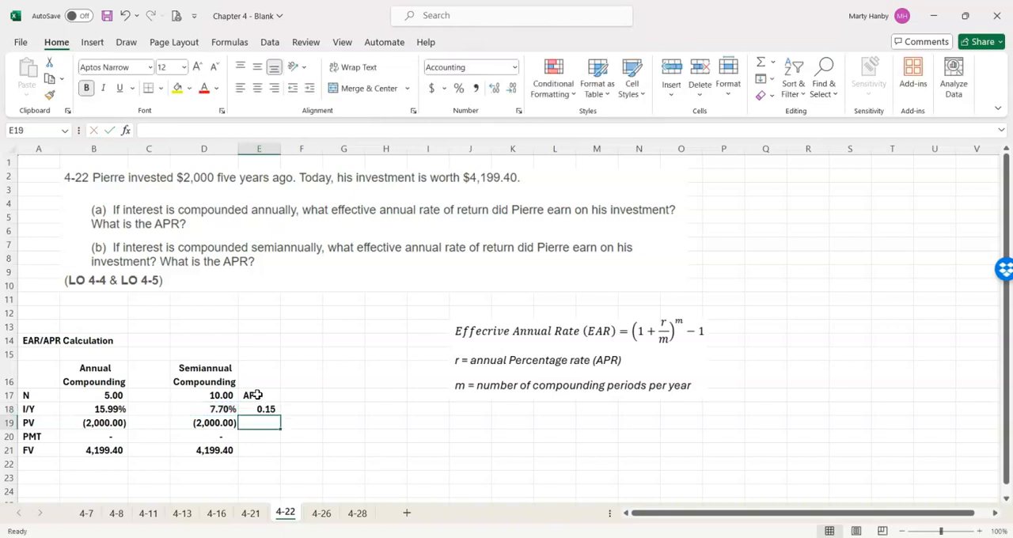
- Format the APR result in E18 as a percentage with two decimal places and center the APR label in E17
{"action": "left_click", "coordinate": [265, 408]}
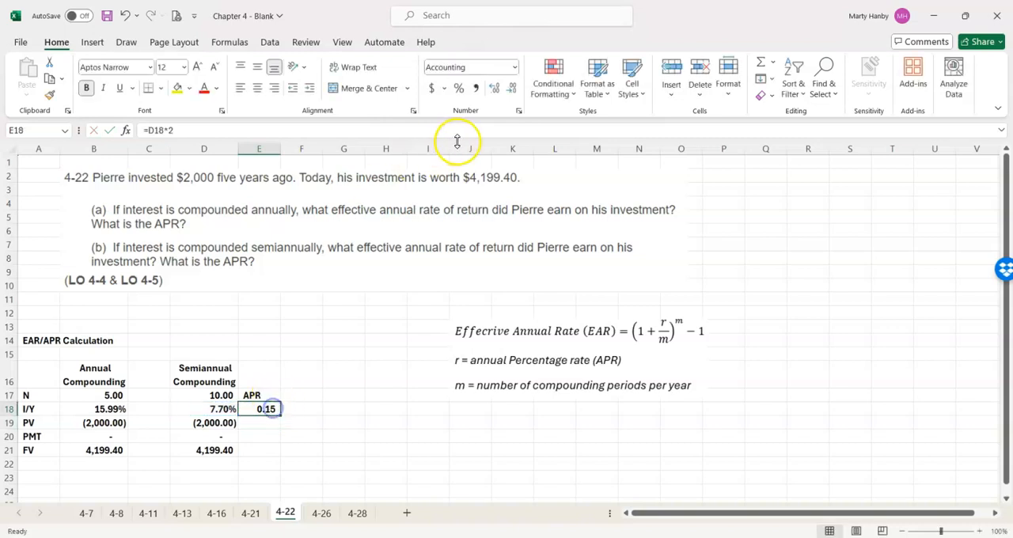
{"action": "left_click", "coordinate": [459, 88]}
{"action": "left_click", "coordinate": [494, 88]}
{"action": "left_click", "coordinate": [494, 89]}
{"action": "left_click", "coordinate": [252, 395]}
{"action": "left_click", "coordinate": [259, 89]}
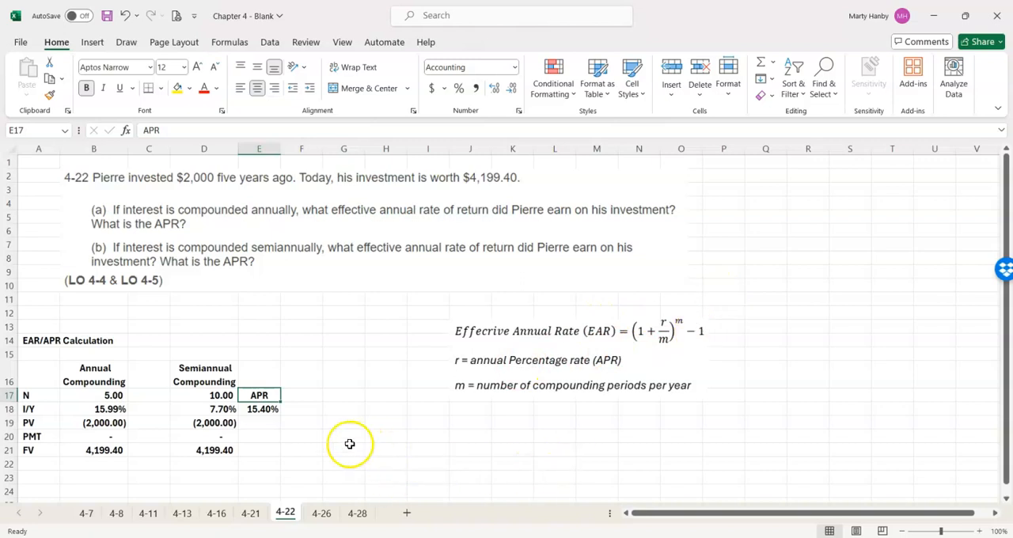
- Enter the label EAR in G17 and center it in the cell
{"action": "left_click", "coordinate": [335, 397]}
{"action": "type", "text": "EAR"}
{"action": "key", "text": "Return"}
{"action": "left_click", "coordinate": [336, 396]}
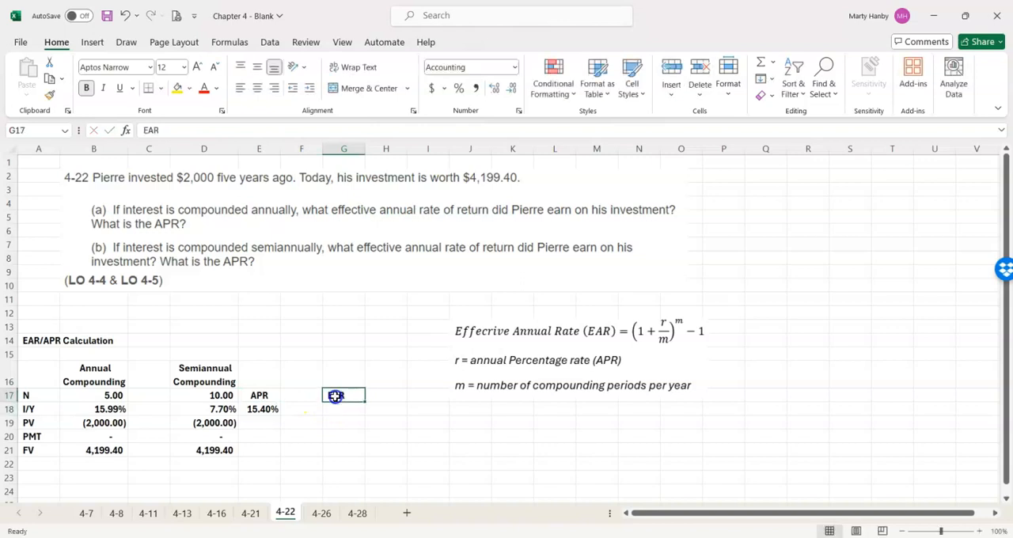
{"action": "left_click", "coordinate": [256, 89]}
- Calculate the effective annual rate in G18 with the formula =(1+E18/2)^2-1
{"action": "left_click", "coordinate": [347, 410]}
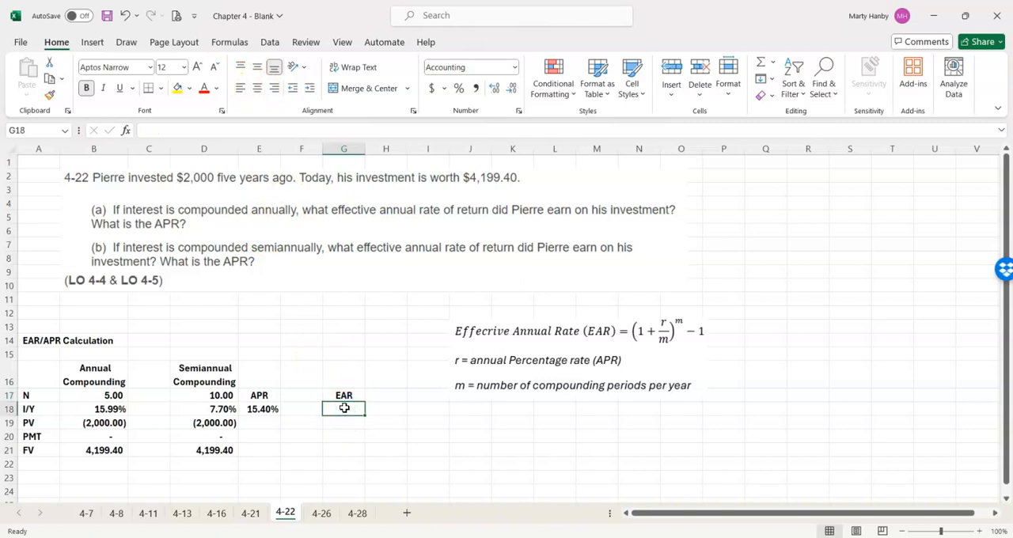
{"action": "type", "text": "="}
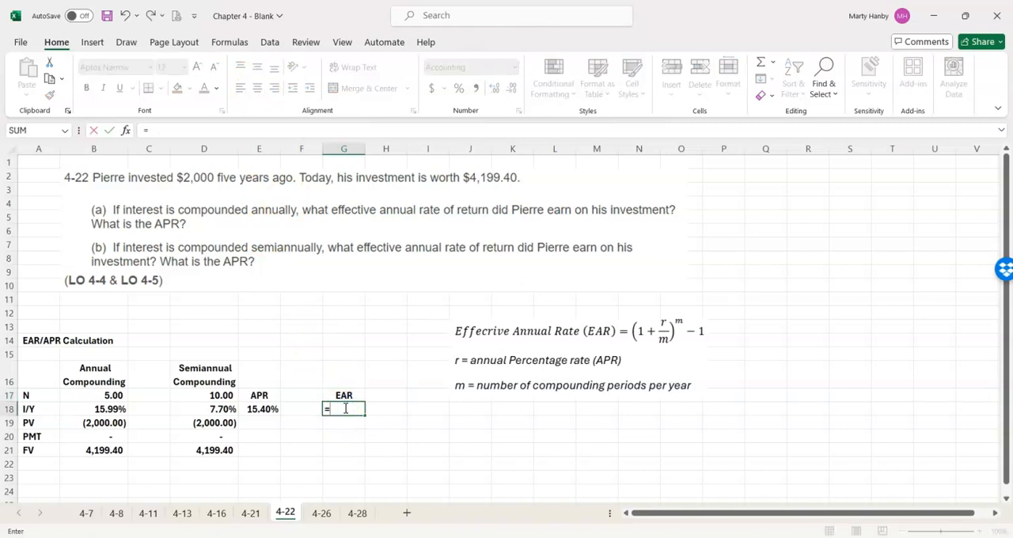
{"action": "type", "text": "(1+"}
{"action": "left_click", "coordinate": [261, 409]}
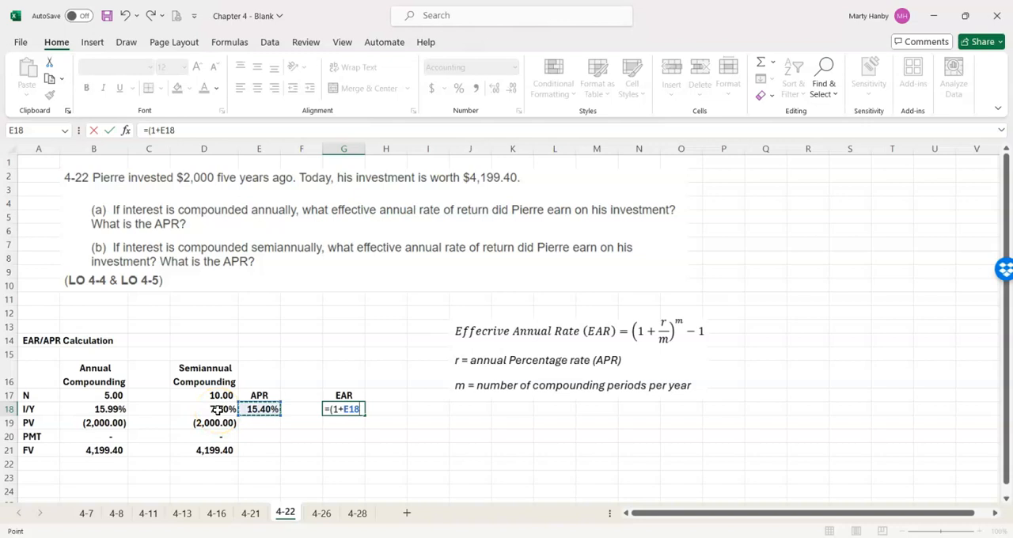
{"action": "type", "text": "/2)^2-1"}
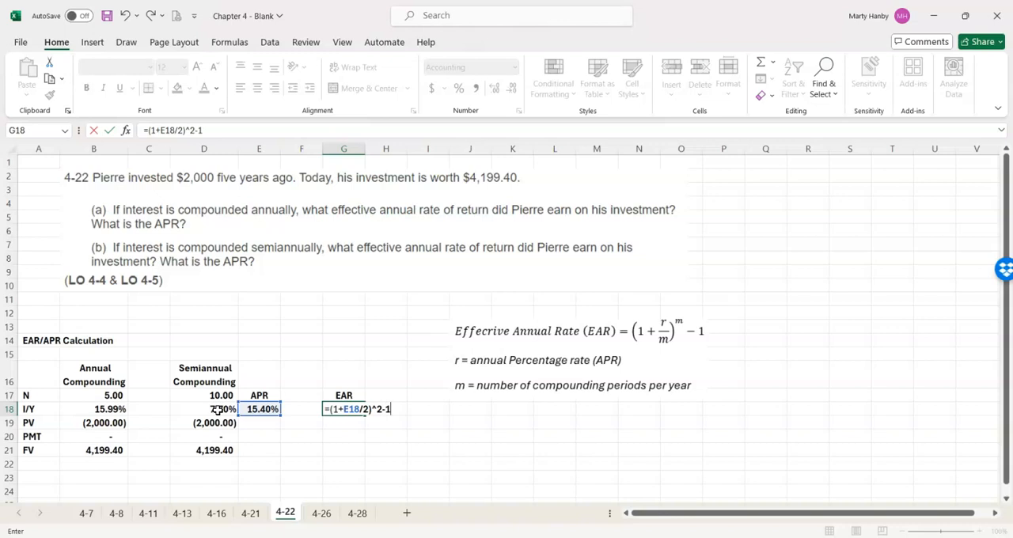
{"action": "key", "text": "Return"}
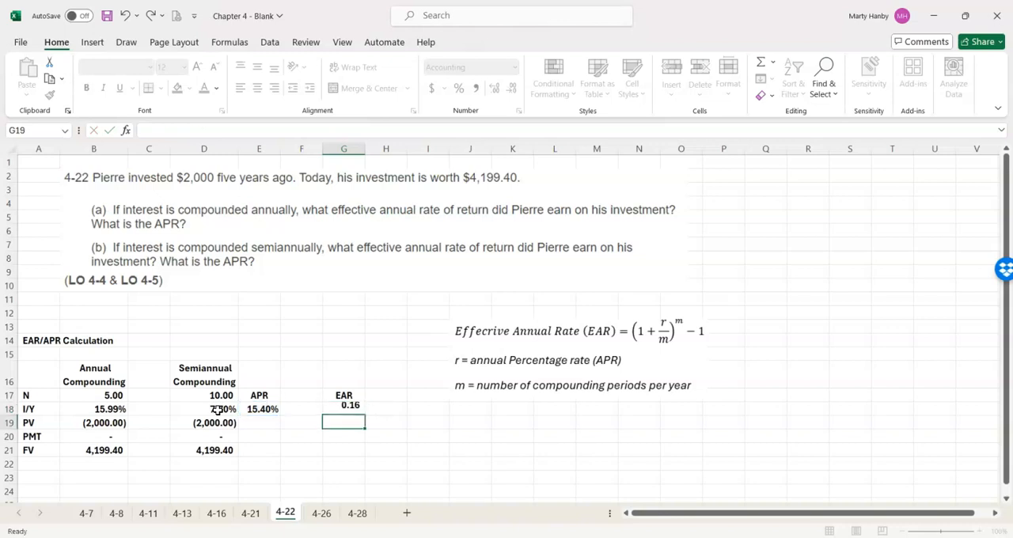
- Format the EAR result in G18 as a percentage with two decimal places
{"action": "left_click", "coordinate": [345, 408]}
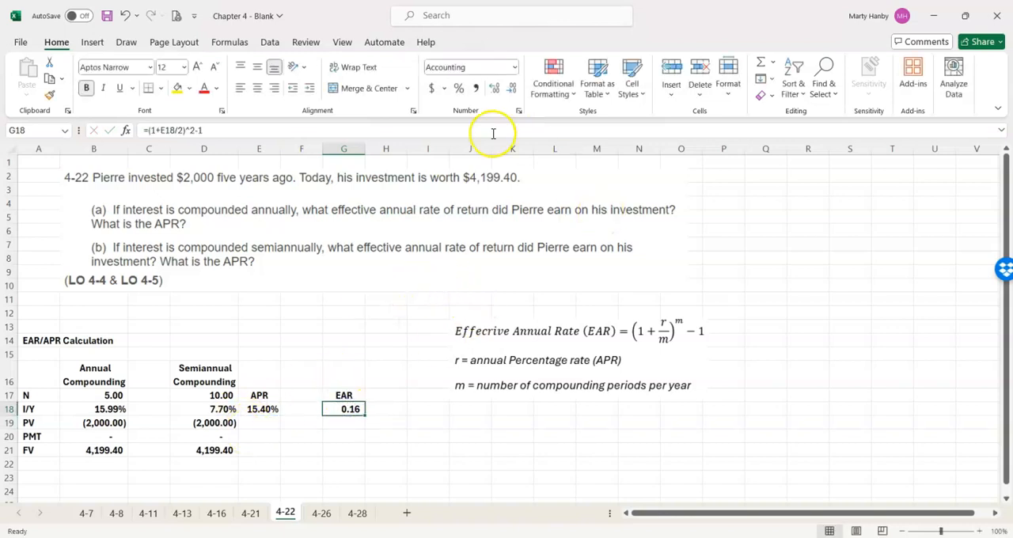
{"action": "left_click", "coordinate": [458, 88]}
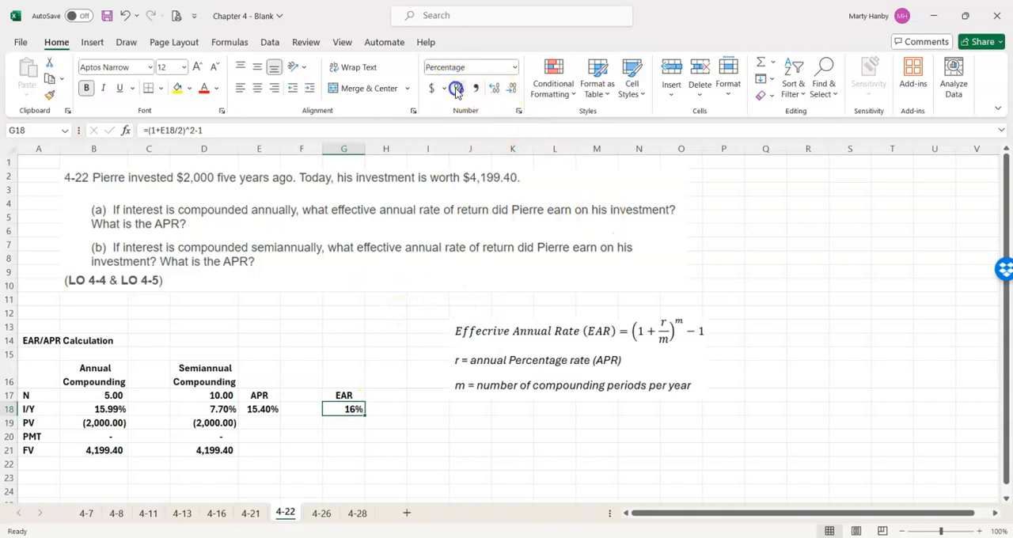
{"action": "left_click", "coordinate": [492, 88]}
{"action": "left_click", "coordinate": [492, 89]}
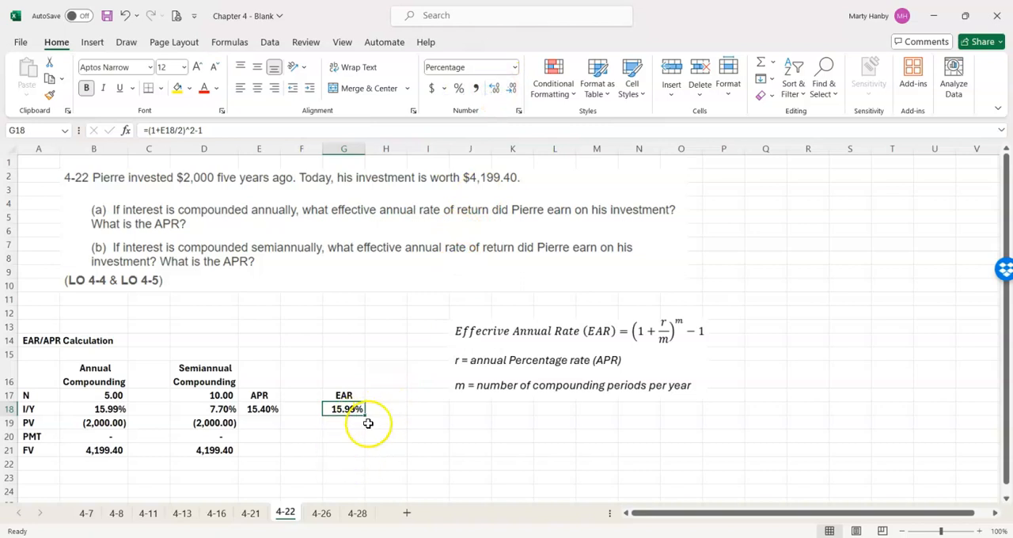